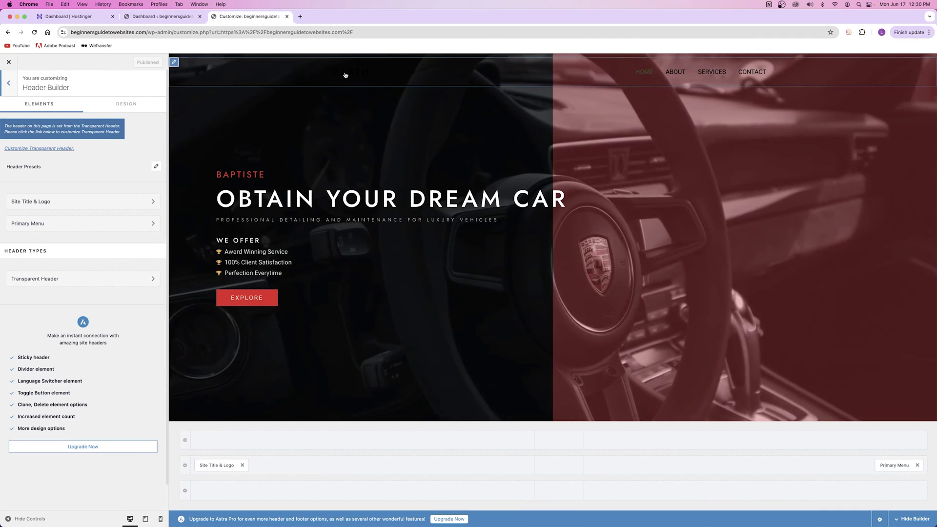
pyautogui.scroll(-10, 486, 292)
pyautogui.scroll(-10, 486, 292)
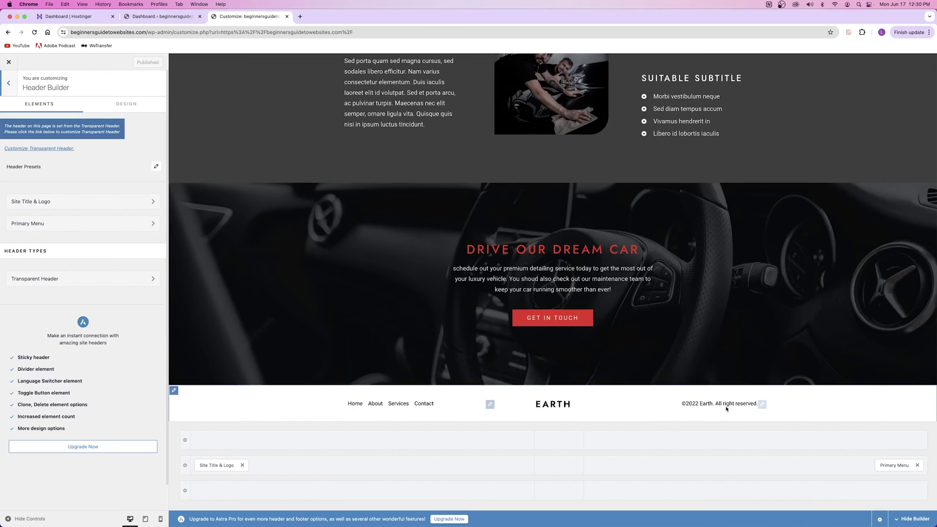
pyautogui.press('Home')
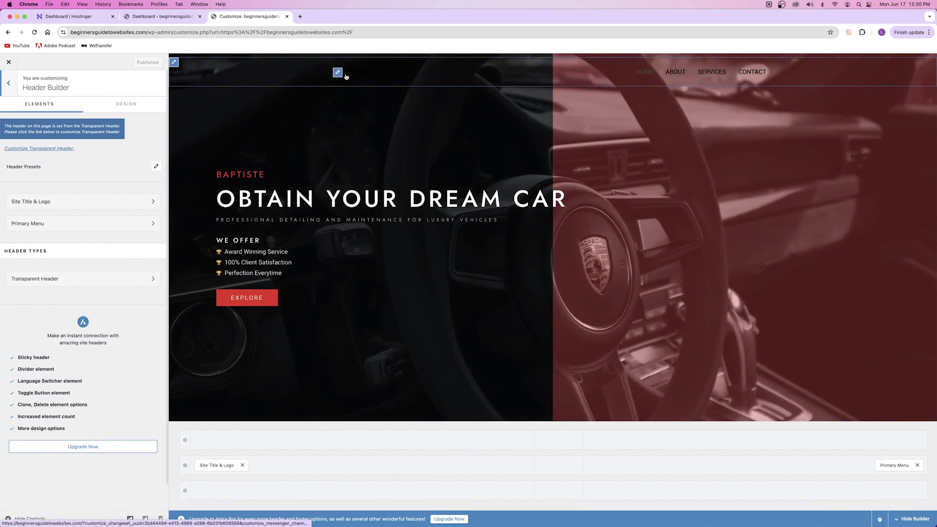
# - Open logomakr.com in a new browser tab and start a logo design from the STYLE MAFIA template
pyautogui.click(300, 16)
pyautogui.click(295, 31)
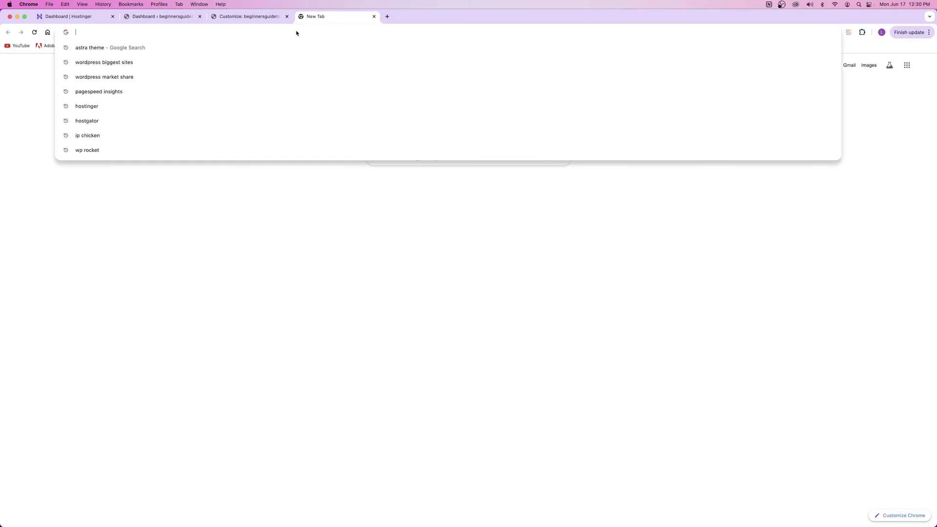
pyautogui.write('logomakr.com')
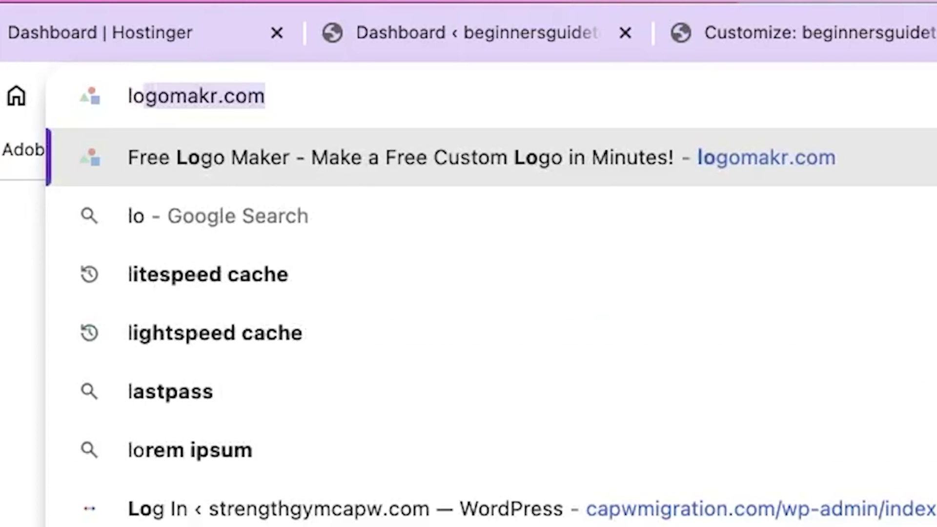
pyautogui.press('Right')
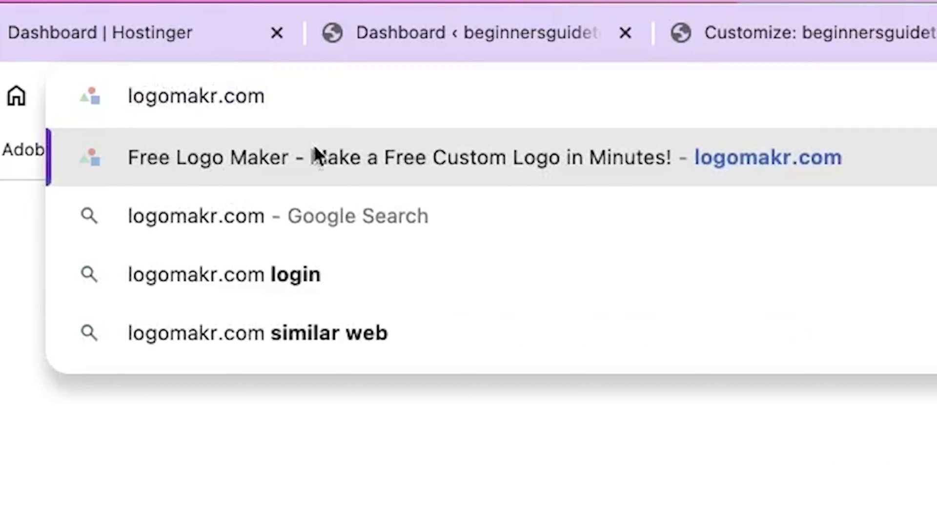
pyautogui.press('Return')
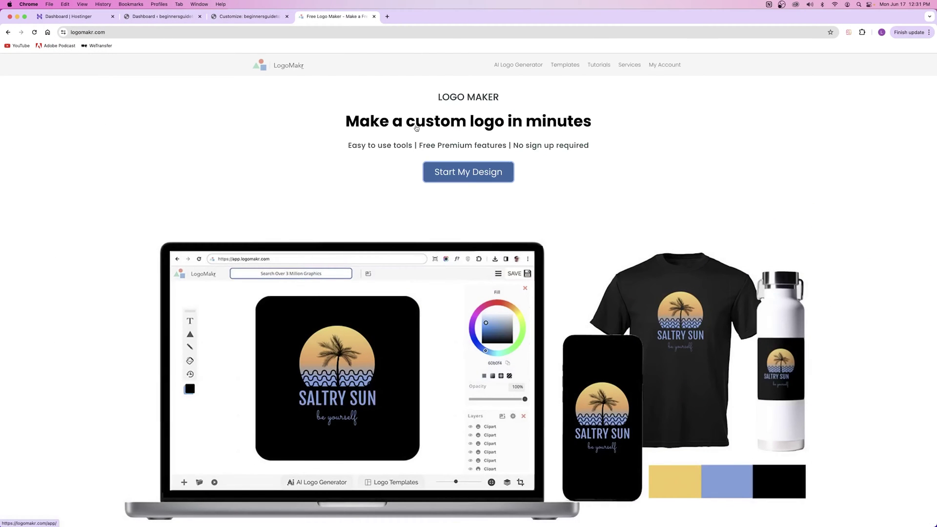
pyautogui.click(450, 174)
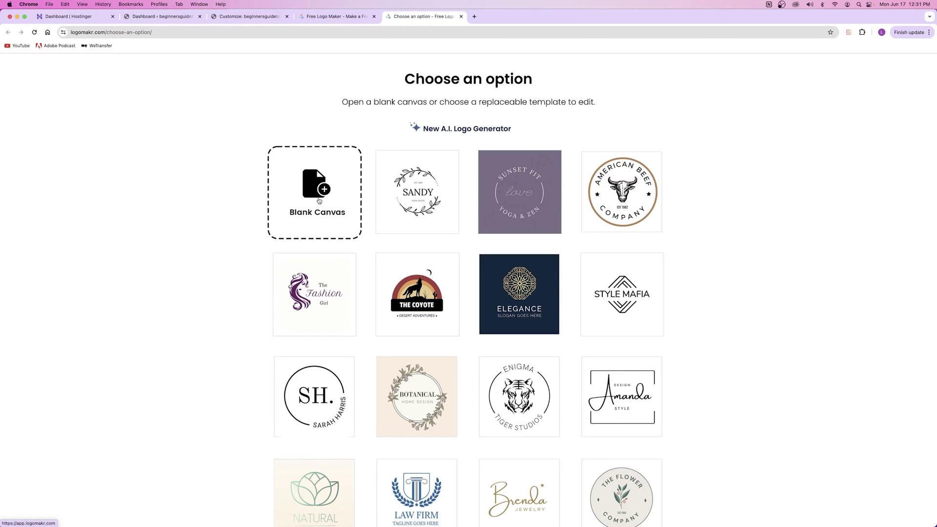
pyautogui.click(318, 200)
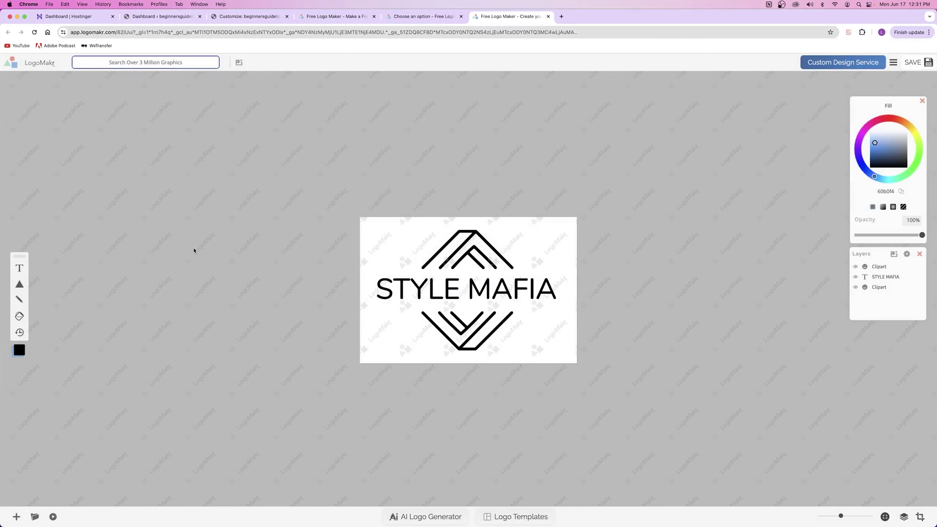
# - Search the graphics library for "camera", look through the results and return to the canvas
pyautogui.click(143, 62)
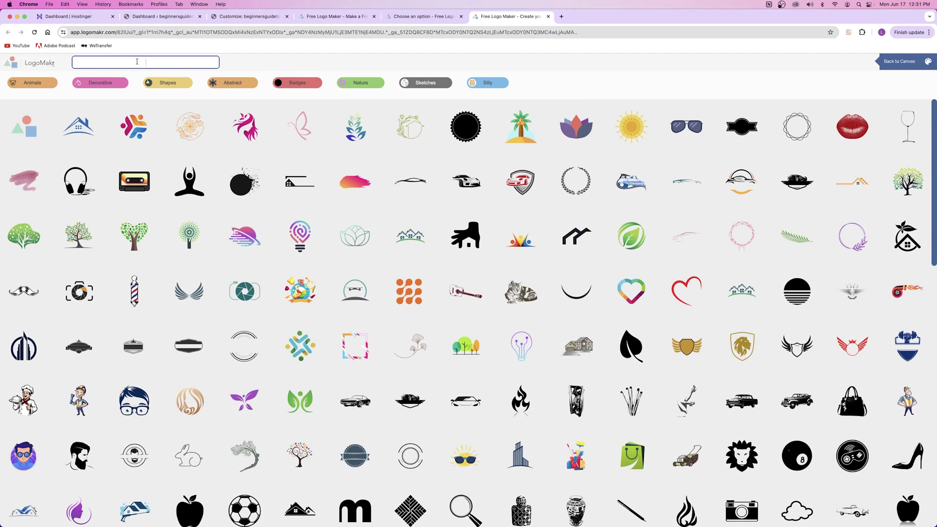
pyautogui.write('camera')
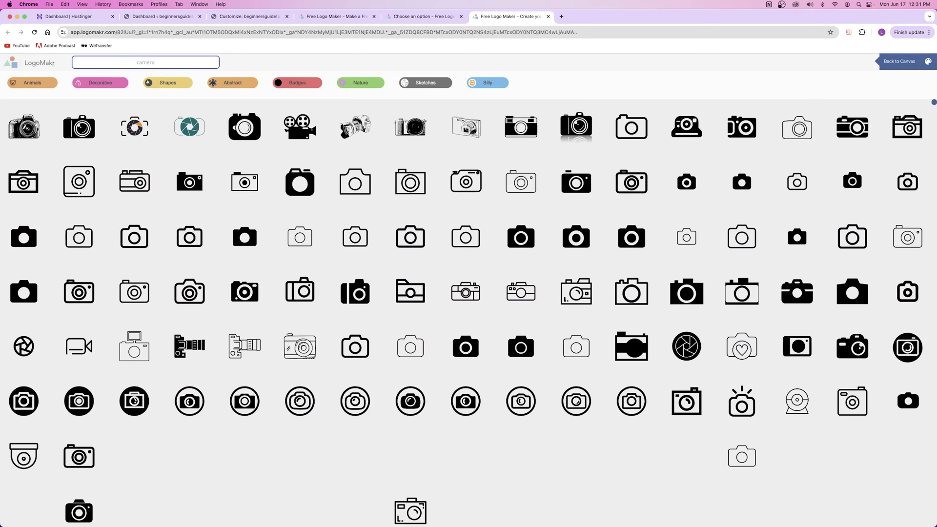
pyautogui.scroll(-10, 472, 202)
pyautogui.scroll(-5, 472, 203)
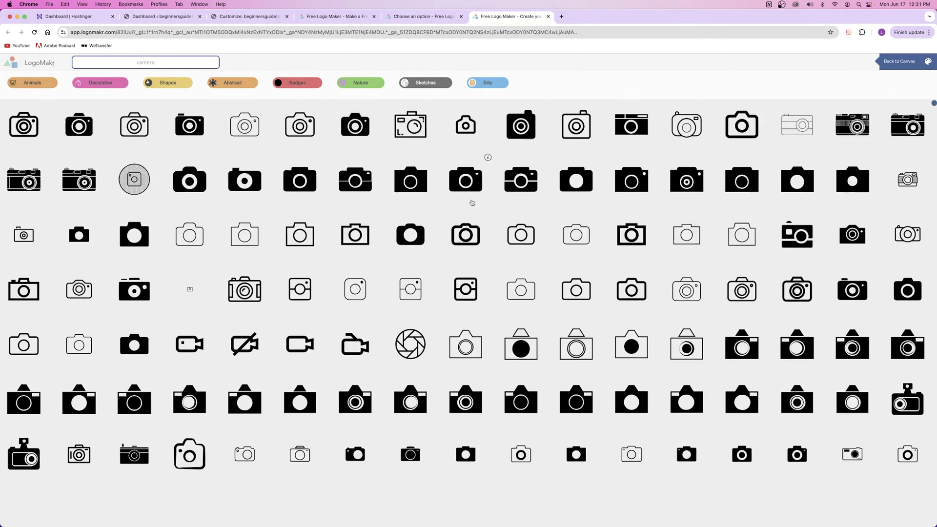
pyautogui.scroll(15, 472, 203)
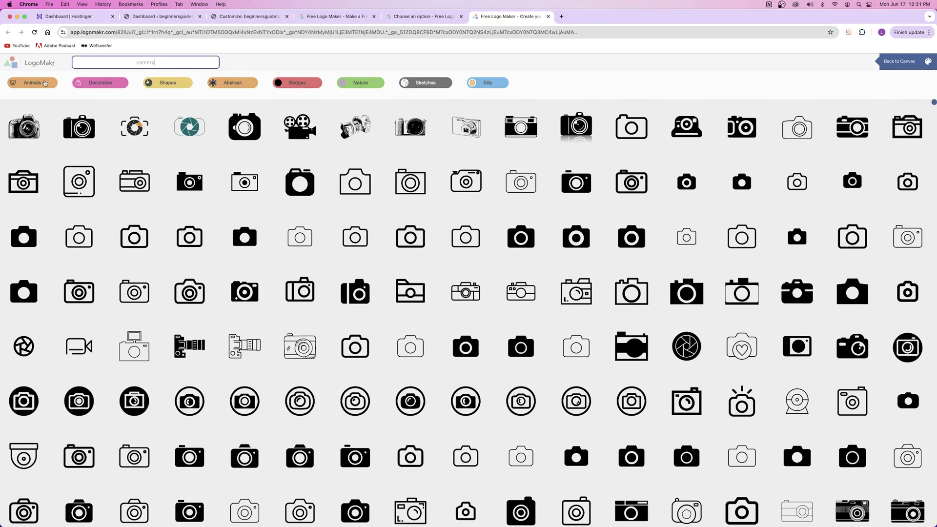
pyautogui.click(902, 62)
pyautogui.moveTo(23, 289)
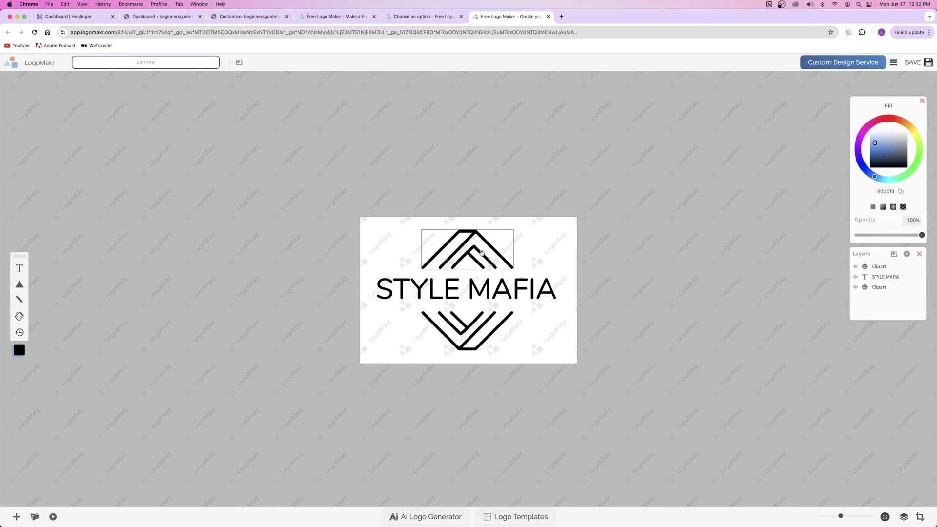
# - Replace the STYLE MAFIA text in the logo with BAPTISTE
pyautogui.click(461, 287)
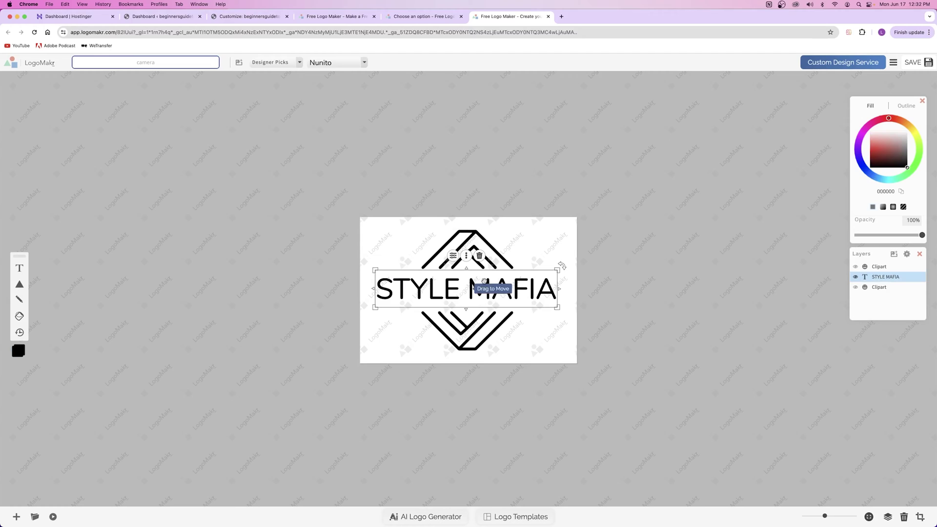
pyautogui.doubleClick(484, 281)
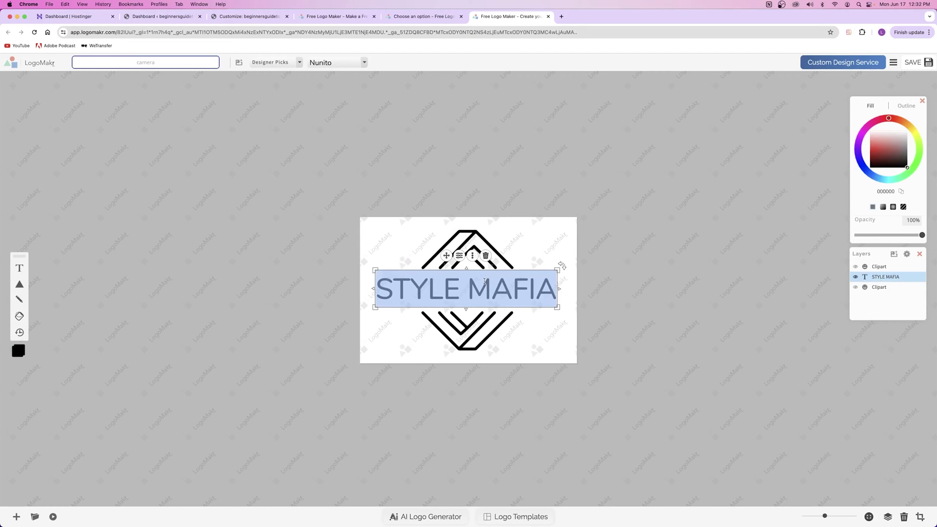
pyautogui.write('BAPTISTE')
# - Spread the two chevron graphics slightly farther apart and raise the BAPTISTE text to make room beneath it
pyautogui.moveTo(466, 307); pyautogui.dragTo(466, 327)
pyautogui.click(466, 321)
pyautogui.moveTo(472, 247); pyautogui.dragTo(470, 240)
pyautogui.moveTo(471, 296); pyautogui.dragTo(467, 282)
pyautogui.click(180, 290)
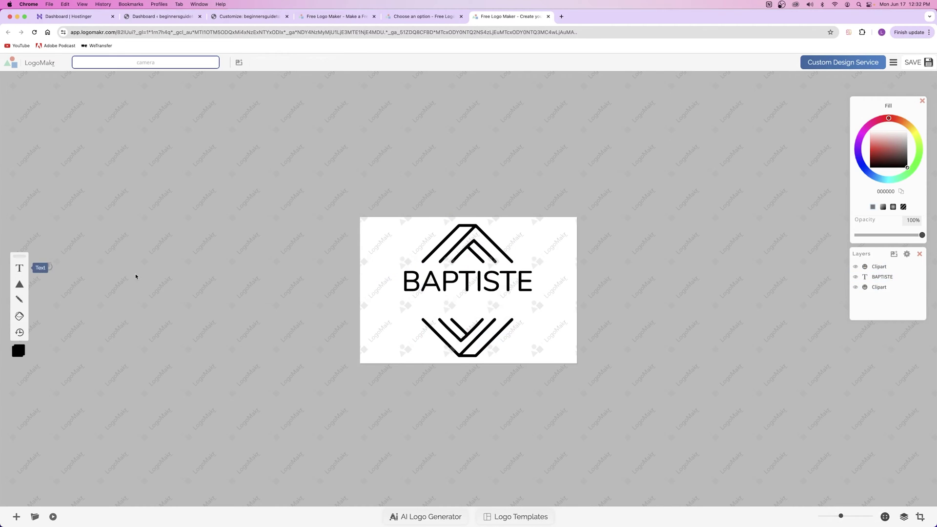
# - Add a black one-line text reading PROFESSIONAL DETAILING SERVICES directly beneath BAPTISTE
pyautogui.click(19, 268)
pyautogui.write('PROFESSIONAL DETAILING SERVICES')
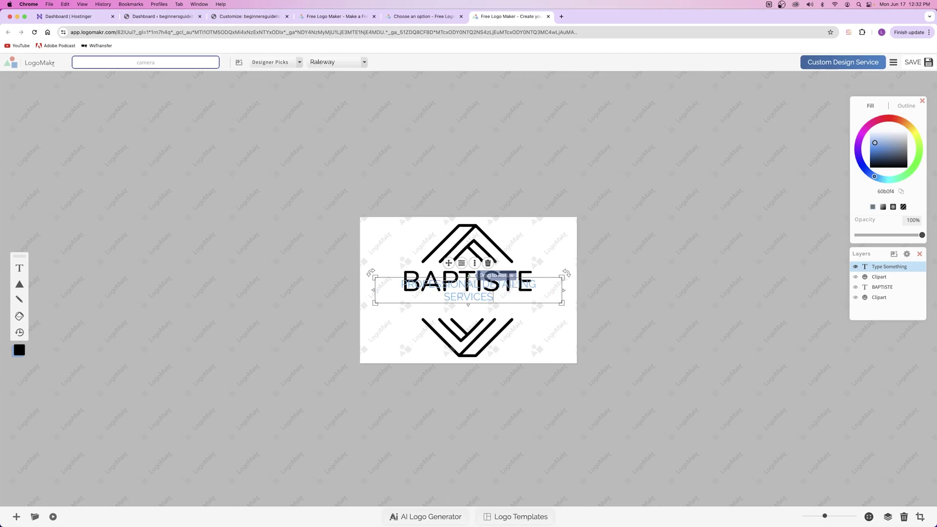
pyautogui.moveTo(467, 277); pyautogui.dragTo(467, 290)
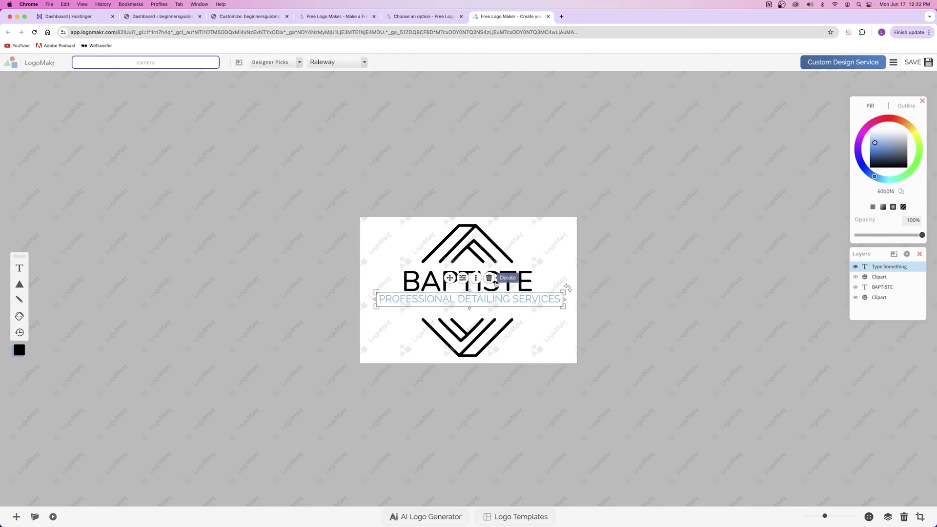
pyautogui.click(464, 278)
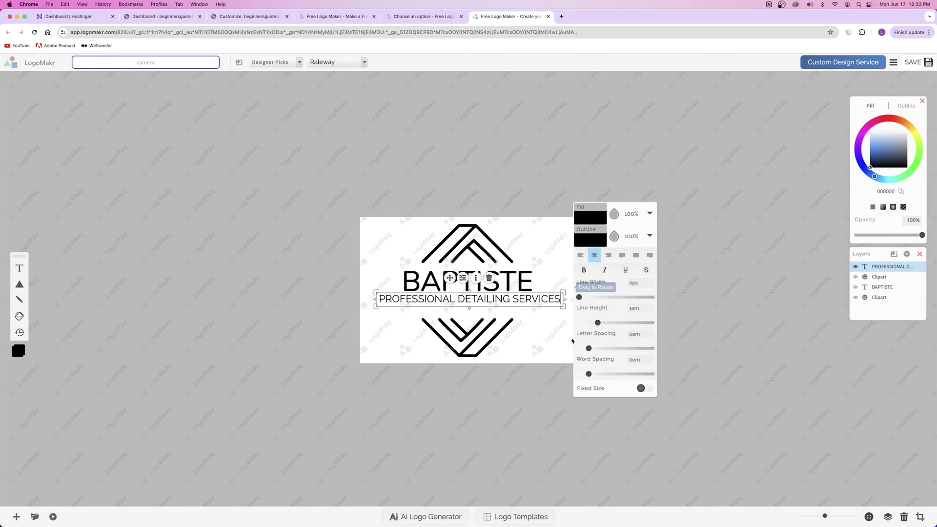
pyautogui.click(543, 235)
# - Enlarge the BAPTISTE text and fit it with the slightly smaller tagline between the two chevrons
pyautogui.click(495, 278)
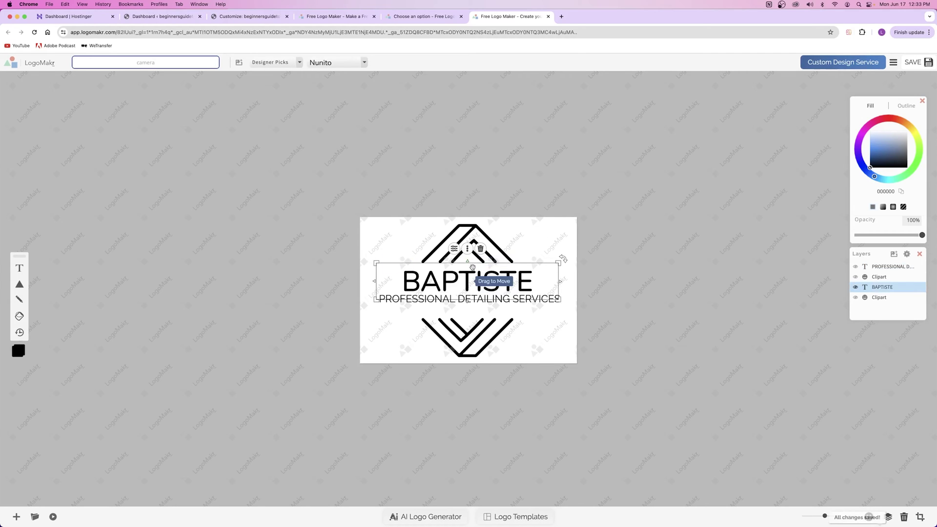
pyautogui.moveTo(487, 262); pyautogui.dragTo(497, 302)
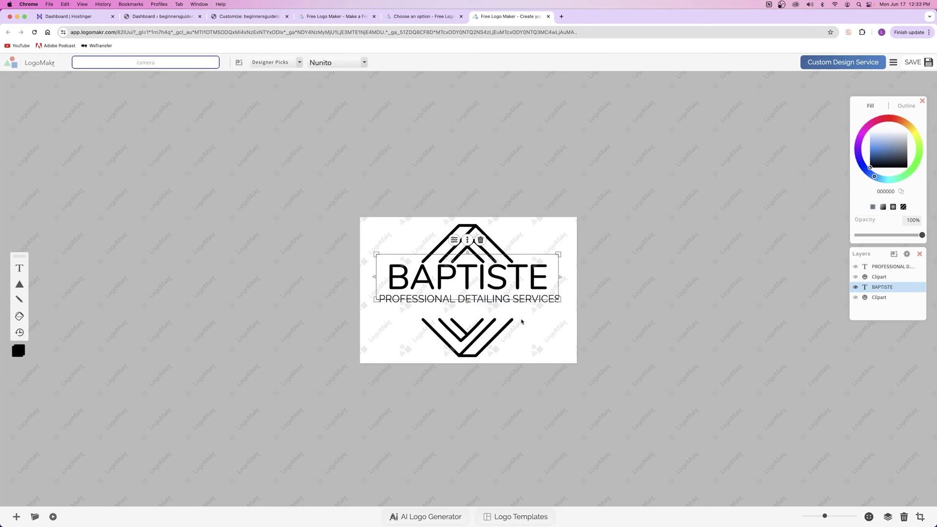
pyautogui.click(488, 298)
pyautogui.moveTo(470, 308)
pyautogui.mouseDown()
pyautogui.moveTo(478, 293)
pyautogui.moveTo(486, 313)
pyautogui.mouseUp()
pyautogui.click(488, 294)
pyautogui.click(500, 275)
pyautogui.moveTo(500, 275); pyautogui.dragTo(486, 307)
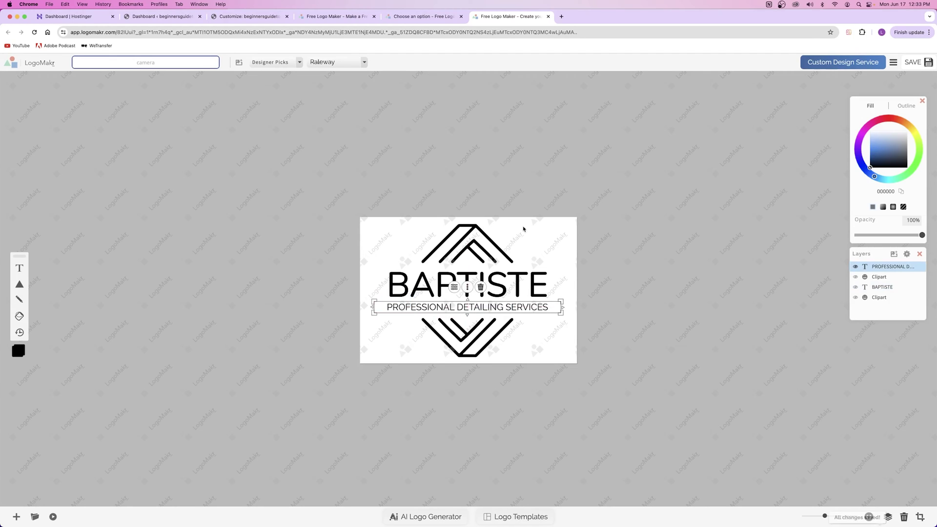
# - Nudge the PROFESSIONAL DETAILING SERVICES line horizontally to centre it under BAPTISTE and deselect it
pyautogui.press('Right')
pyautogui.press('Right')
pyautogui.press('Right')
pyautogui.press('Left')
pyautogui.press('Left')
pyautogui.press('Right')
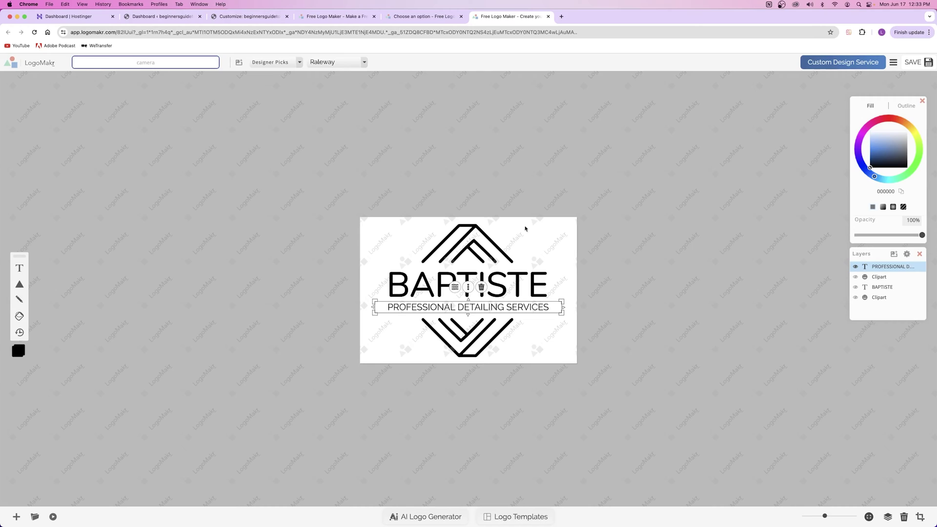
pyautogui.click(544, 221)
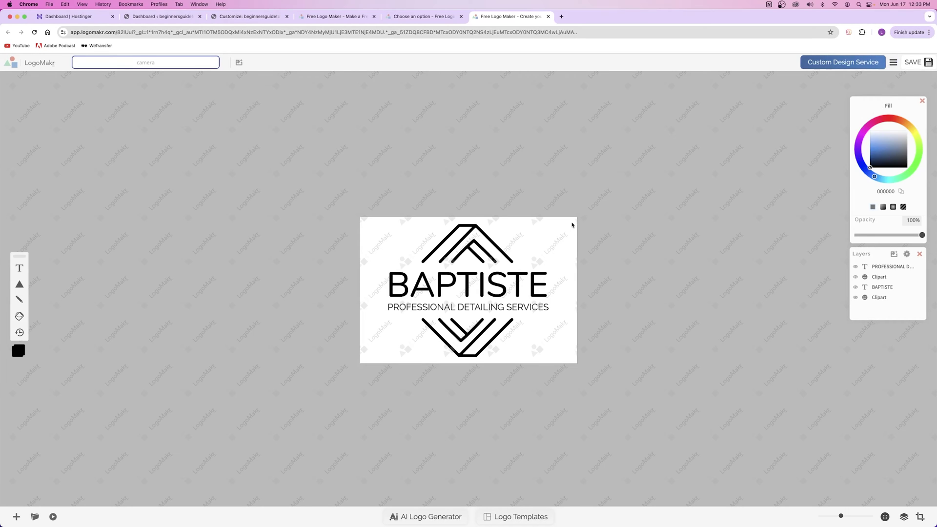
# - Change the fill colour of the BAPTISTE text to red
pyautogui.click(493, 284)
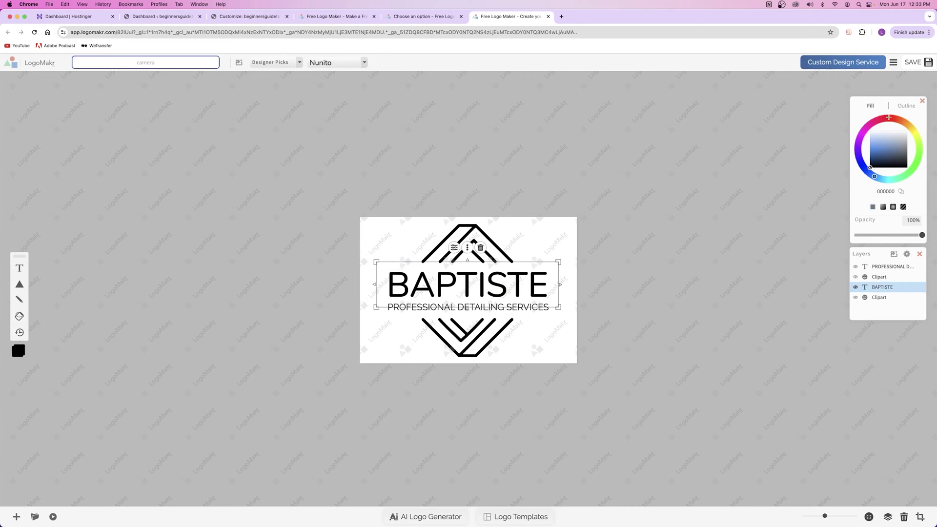
pyautogui.click(888, 118)
pyautogui.click(569, 224)
# - Set the fill of the tagline and both chevron graphics to white, leaving BAPTISTE out of the selection
pyautogui.moveTo(569, 225); pyautogui.dragTo(374, 359)
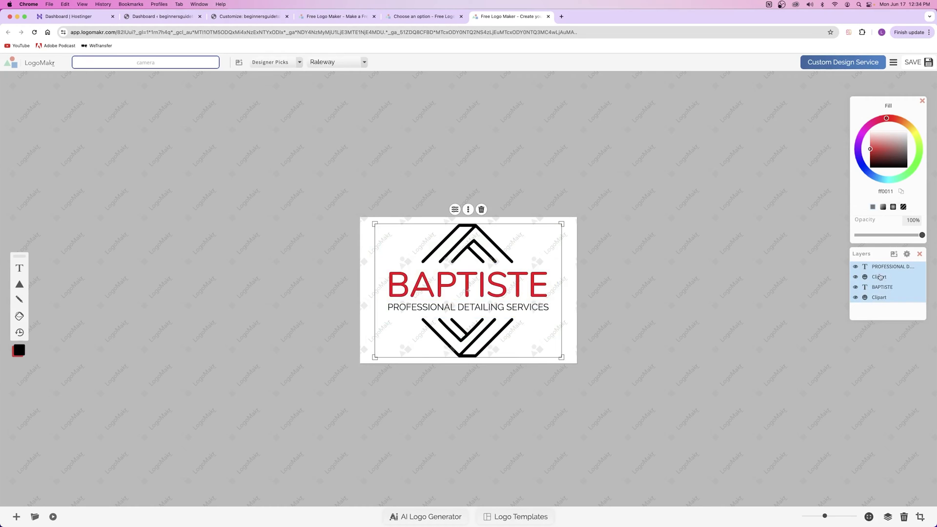
pyautogui.keyDown('shift'); pyautogui.click(882, 287); pyautogui.keyUp('shift')
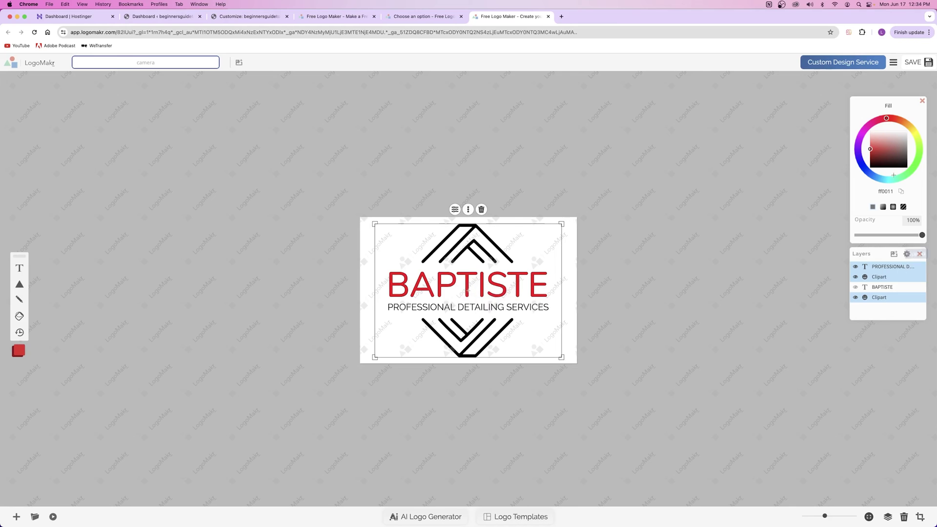
pyautogui.click(907, 131)
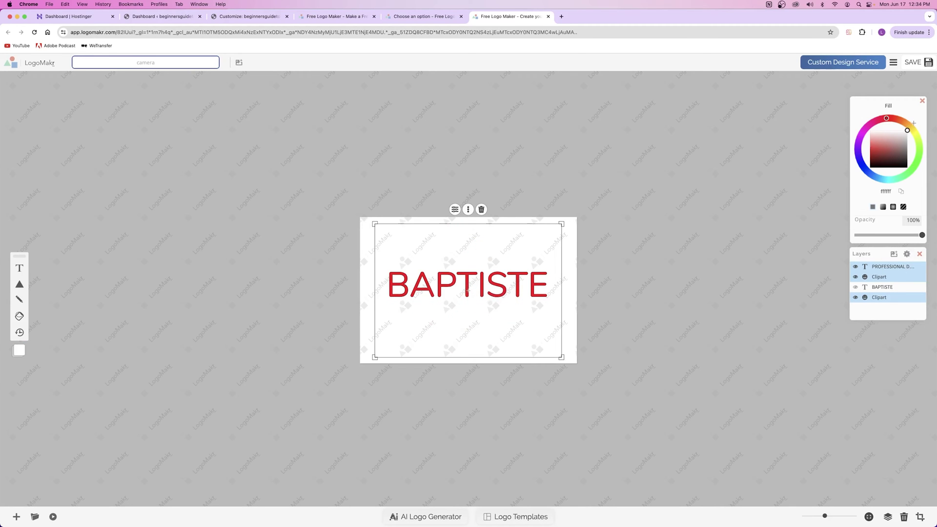
pyautogui.click(577, 240)
# - Save the logo and compare the low-resolution PNG download with the paid high-resolution packages
pyautogui.click(914, 64)
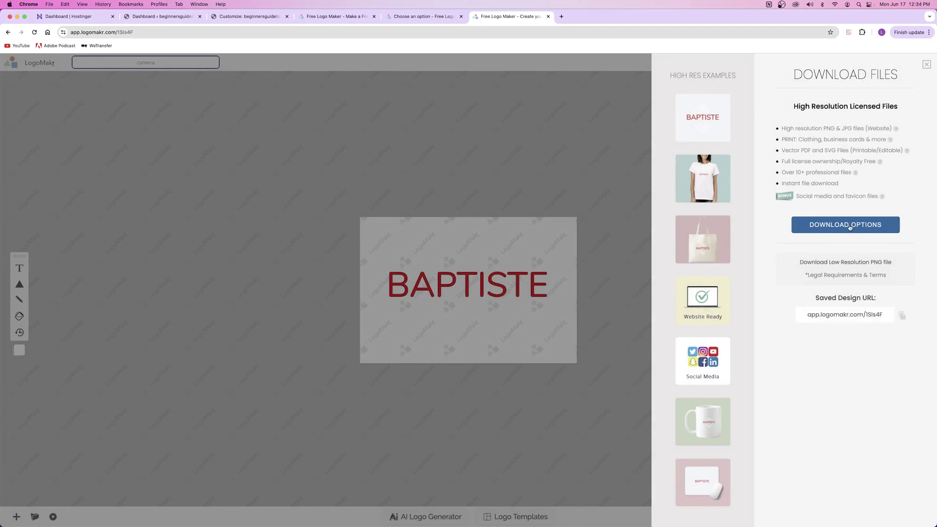
pyautogui.click(849, 228)
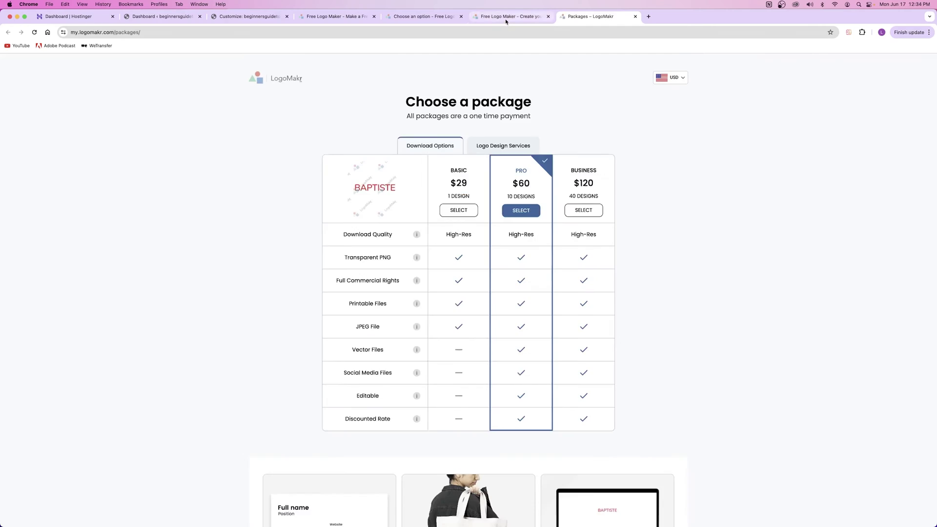
pyautogui.click(507, 18)
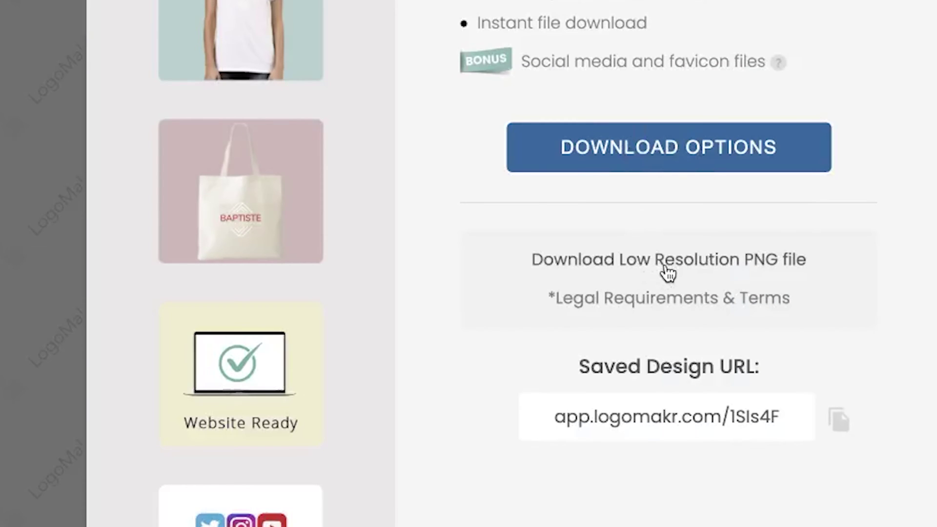
pyautogui.click(564, 14)
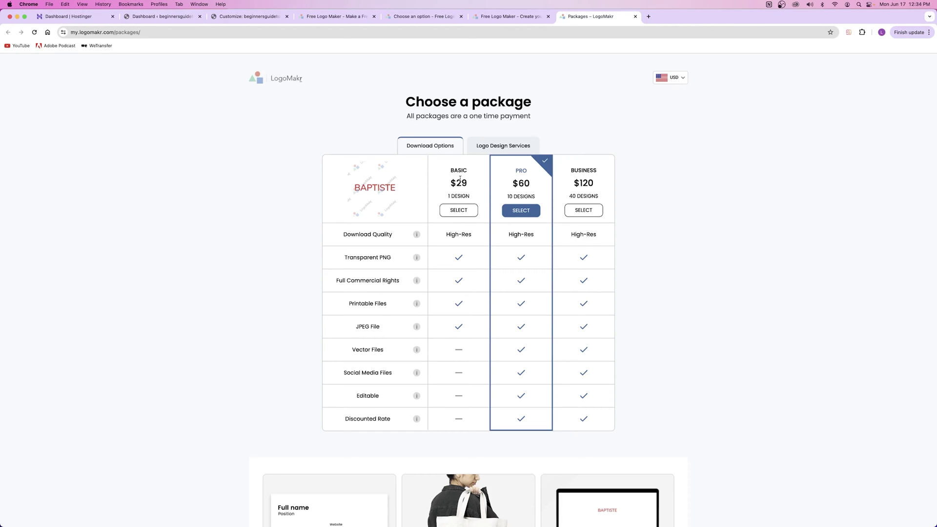
# - Review the Basic package's price, download quality, commercial rights and file types, and close the packages page
pyautogui.moveTo(448, 184); pyautogui.dragTo(469, 195)
pyautogui.click(469, 193)
pyautogui.moveTo(444, 234); pyautogui.dragTo(466, 235)
pyautogui.click(479, 237)
pyautogui.moveTo(324, 281); pyautogui.dragTo(428, 285)
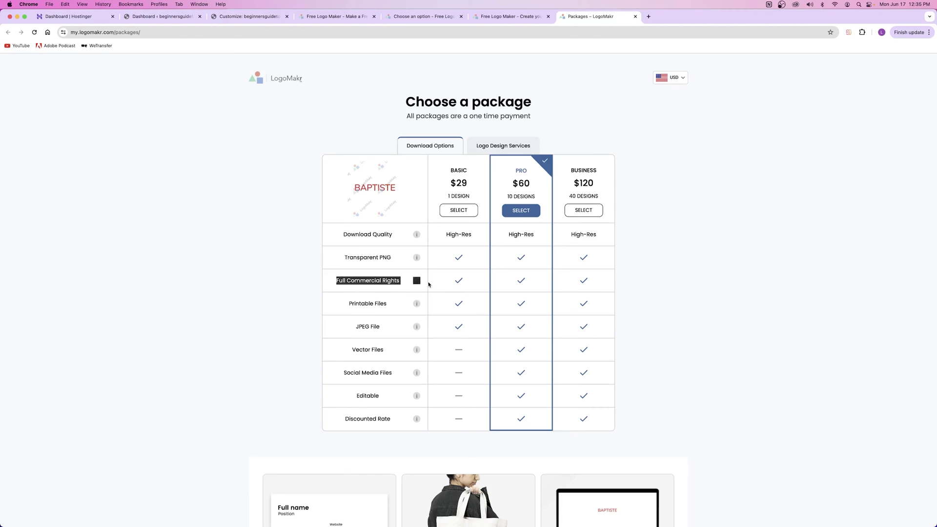
pyautogui.moveTo(349, 303); pyautogui.dragTo(382, 350)
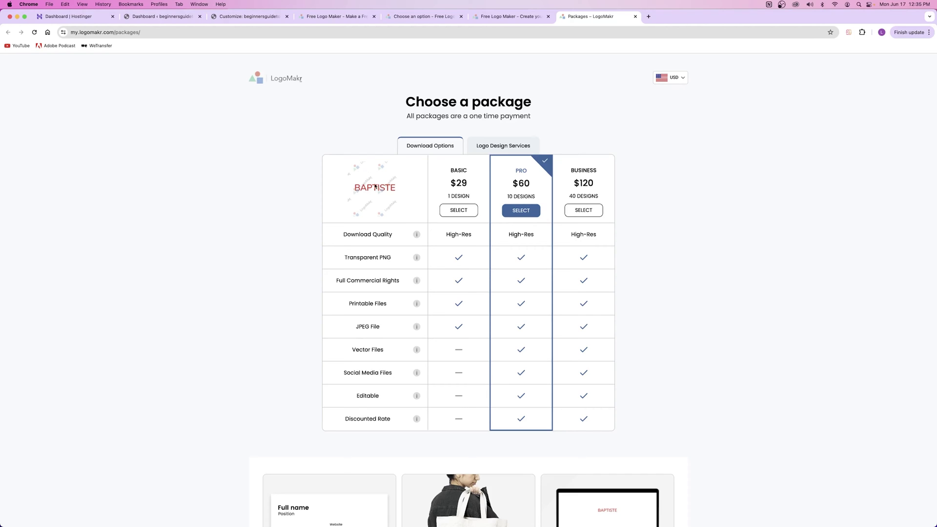
pyautogui.click(633, 16)
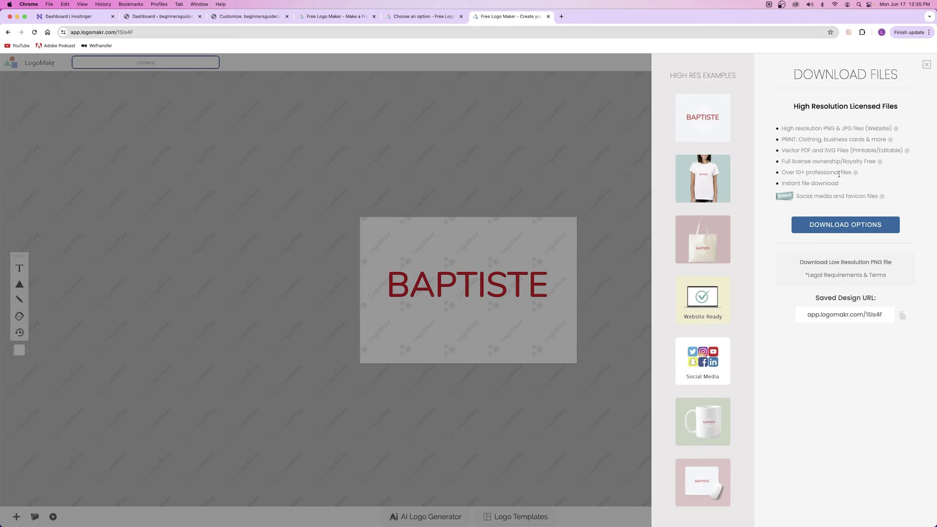
# - Request the free low-resolution logo file by e-mail, filling in the recipient e-mail address and accepting the legal terms
pyautogui.click(846, 264)
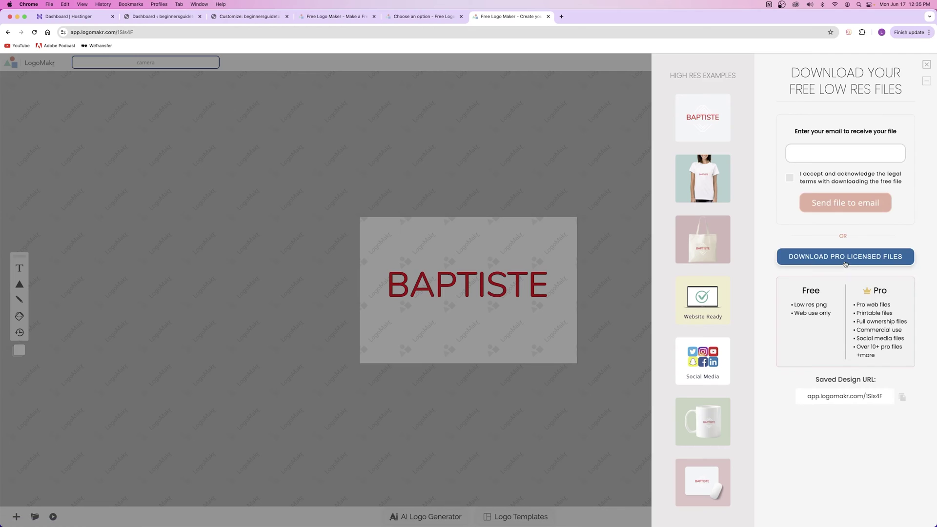
pyautogui.click(832, 158)
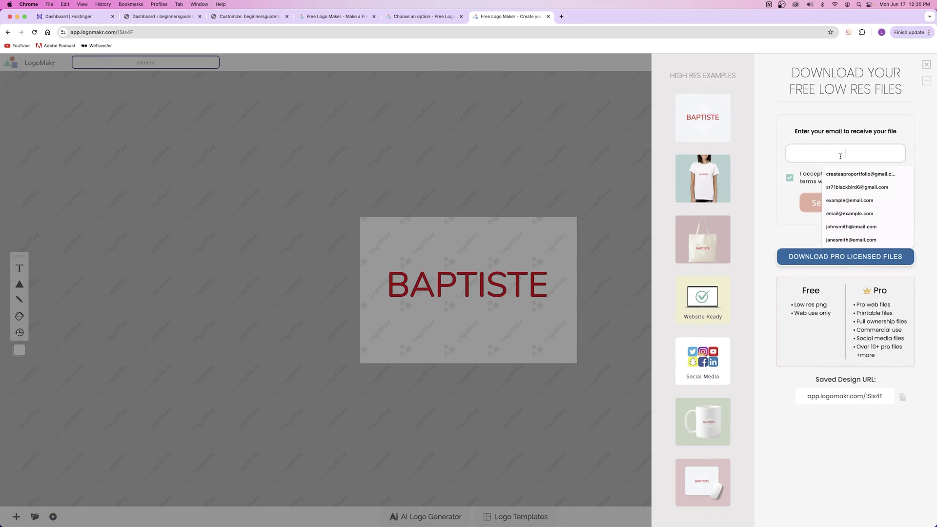
pyautogui.click(844, 177)
pyautogui.click(844, 203)
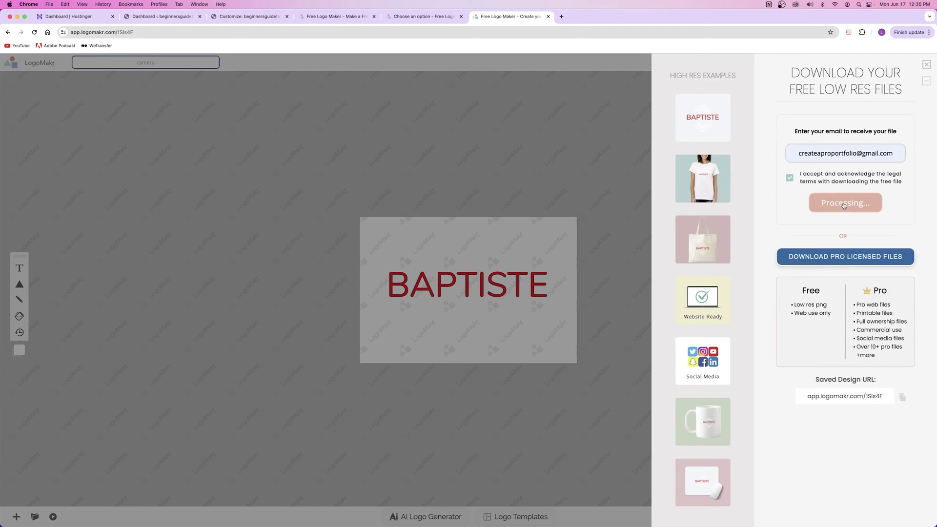
# - Open the Gmail inbox in a new tab and open the free logo file from the Logomakr Free Download File message
pyautogui.click(560, 17)
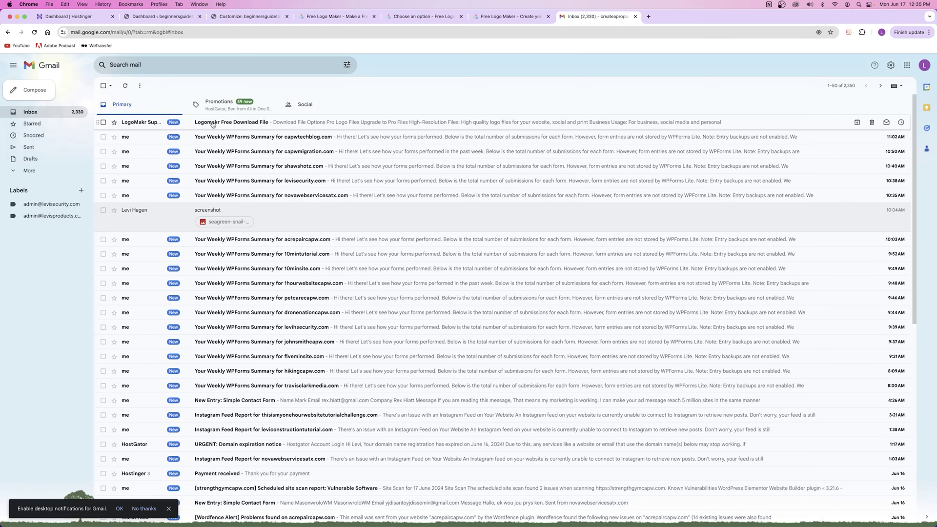
pyautogui.click(212, 125)
pyautogui.scroll(-10, 509, 281)
pyautogui.scroll(1, 509, 281)
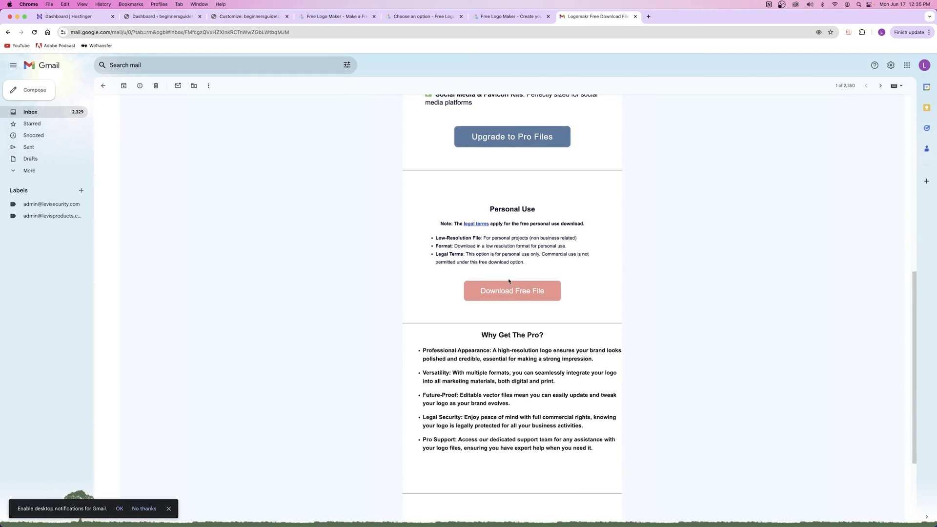
pyautogui.click(518, 289)
# - Save the logo image to Downloads as "Logo light" and close the image and Gmail tabs
pyautogui.rightClick(466, 275)
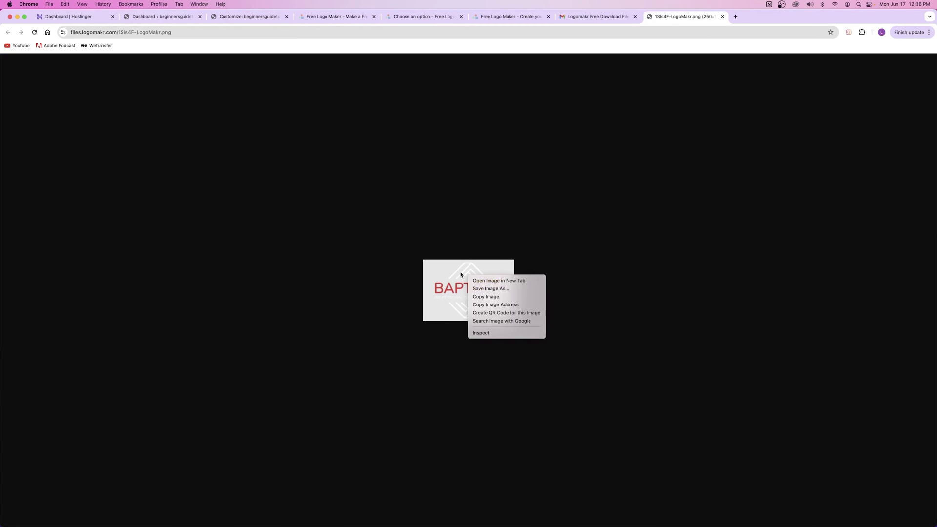
pyautogui.click(391, 298)
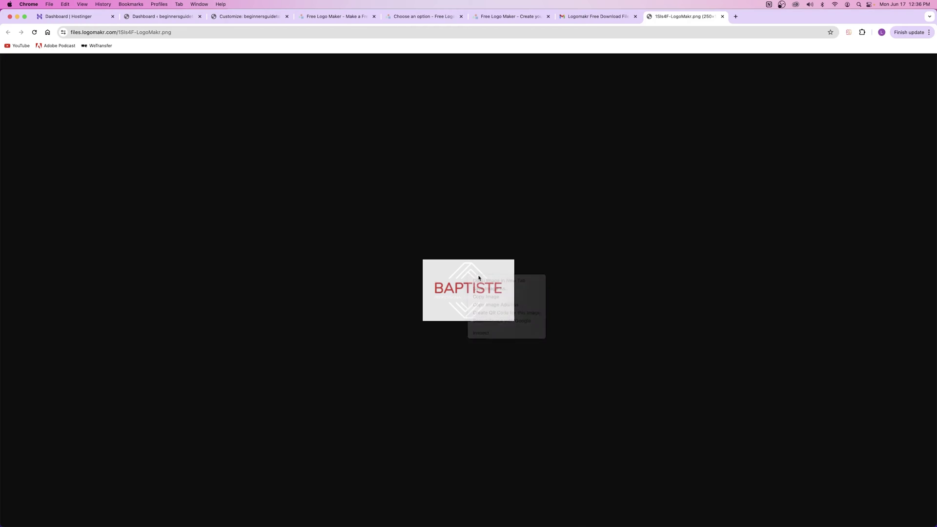
pyautogui.rightClick(470, 277)
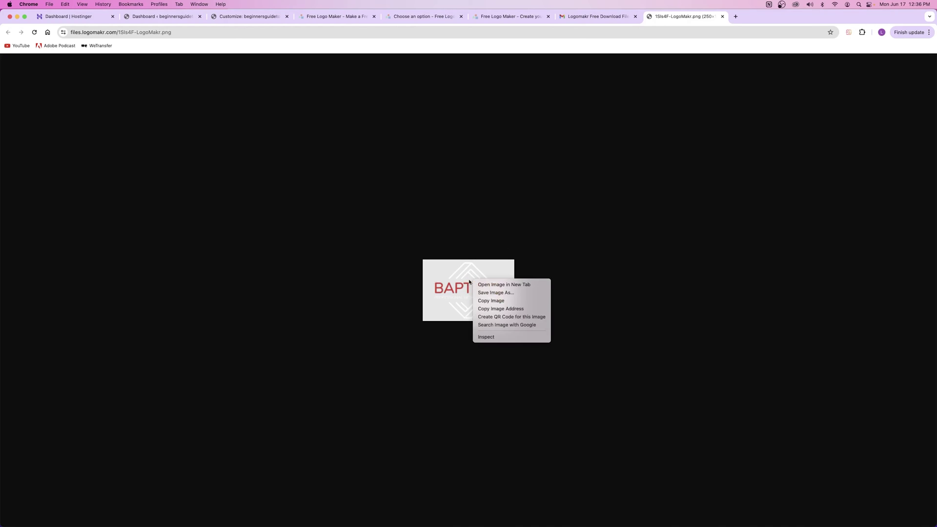
pyautogui.click(499, 292)
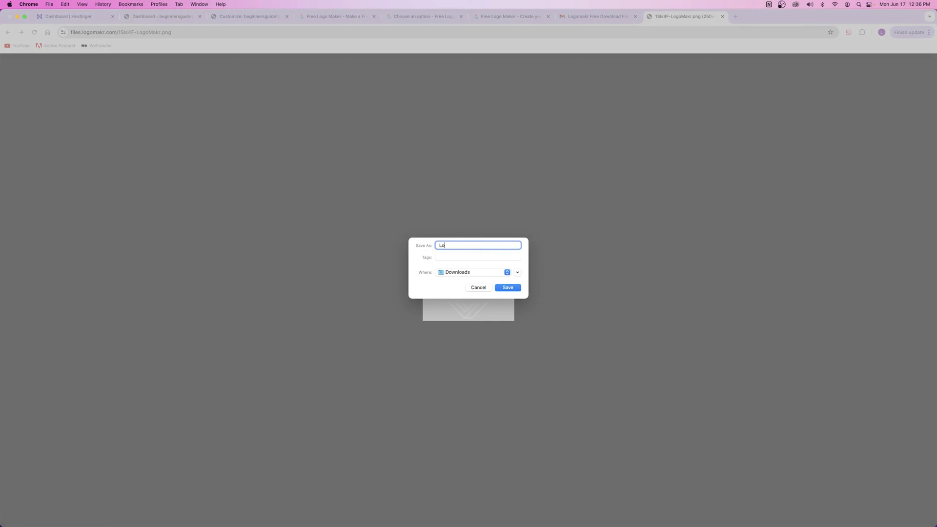
pyautogui.write('Lo')
pyautogui.press('Return')
pyautogui.press('super+w')
pyautogui.press('super+w')
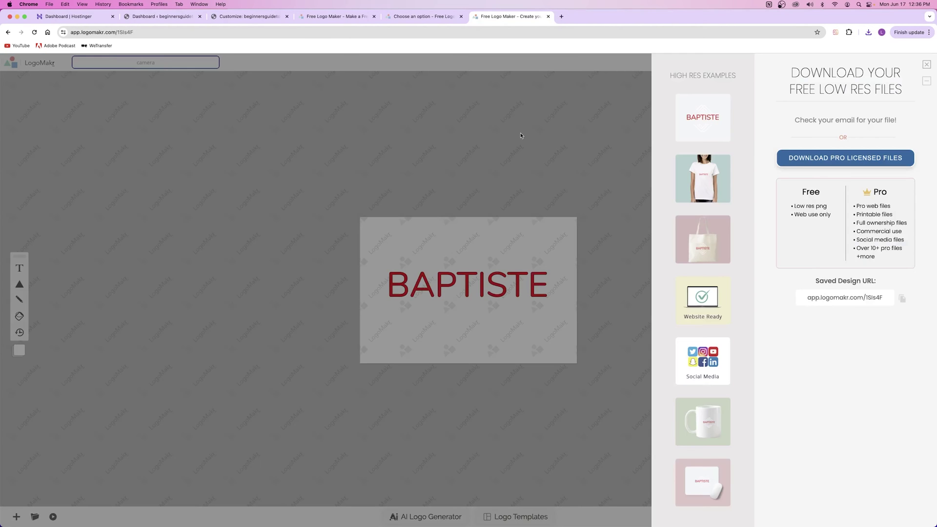
# - Set the fill of the tagline and both chevron graphics to black, leaving BAPTISTE out of the selection
pyautogui.click(927, 64)
pyautogui.moveTo(573, 227); pyautogui.dragTo(361, 367)
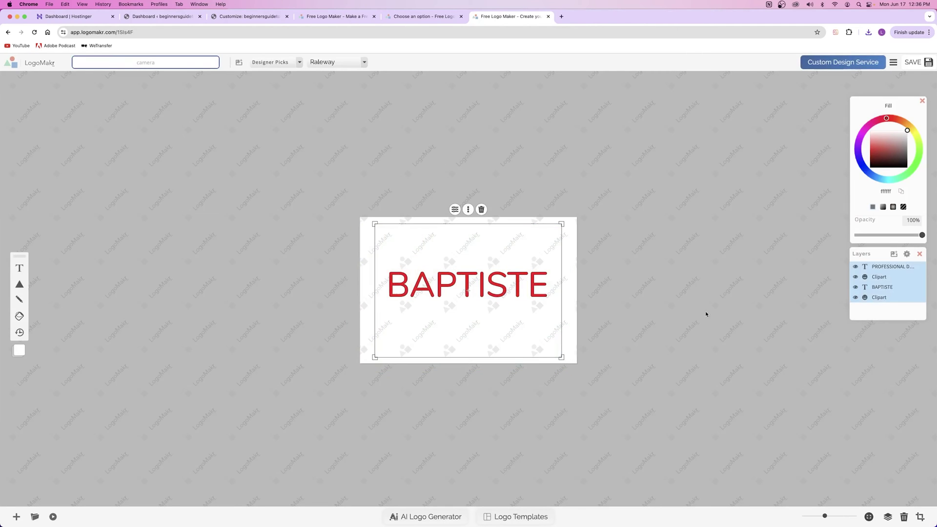
pyautogui.keyDown('shift'); pyautogui.click(883, 288); pyautogui.keyUp('shift')
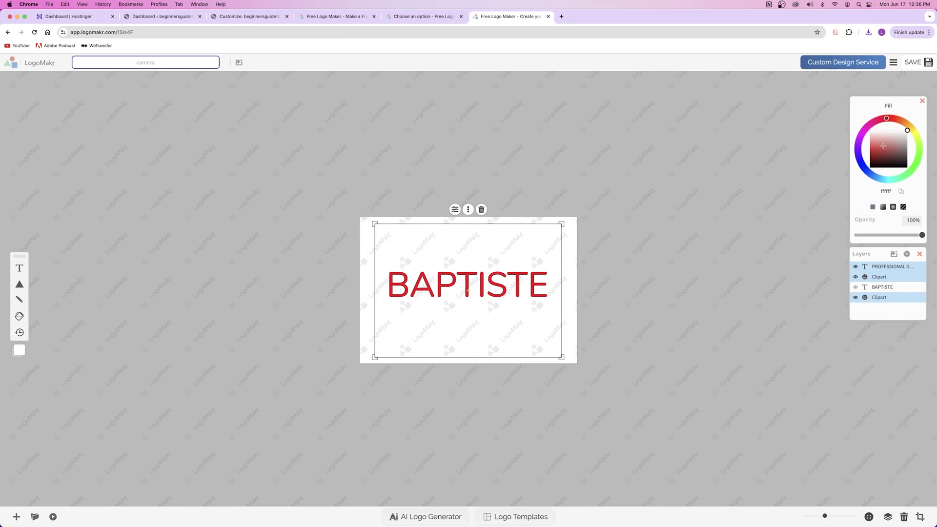
pyautogui.moveTo(890, 144); pyautogui.dragTo(902, 168)
# - Save the black version of the logo and request its free low-resolution file by e-mail, accepting the legal terms
pyautogui.press('super+s')
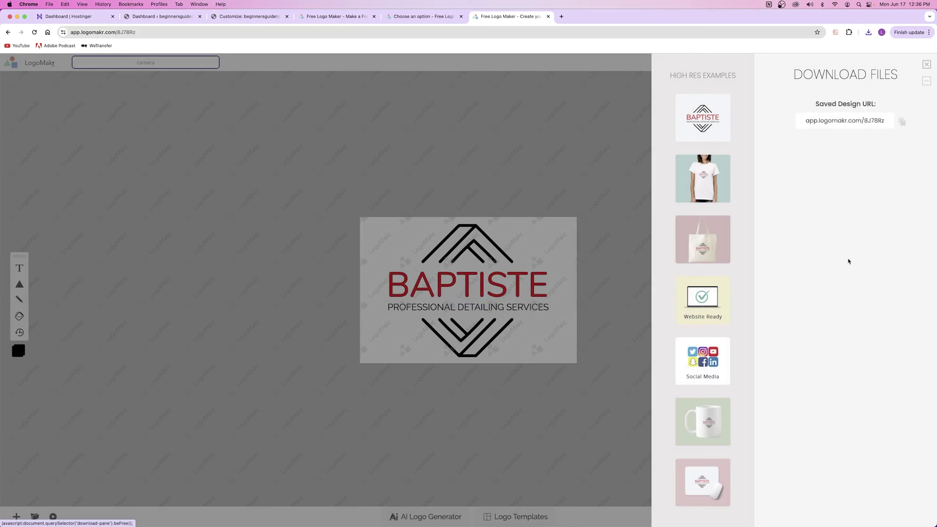
pyautogui.click(791, 177)
pyautogui.click(843, 206)
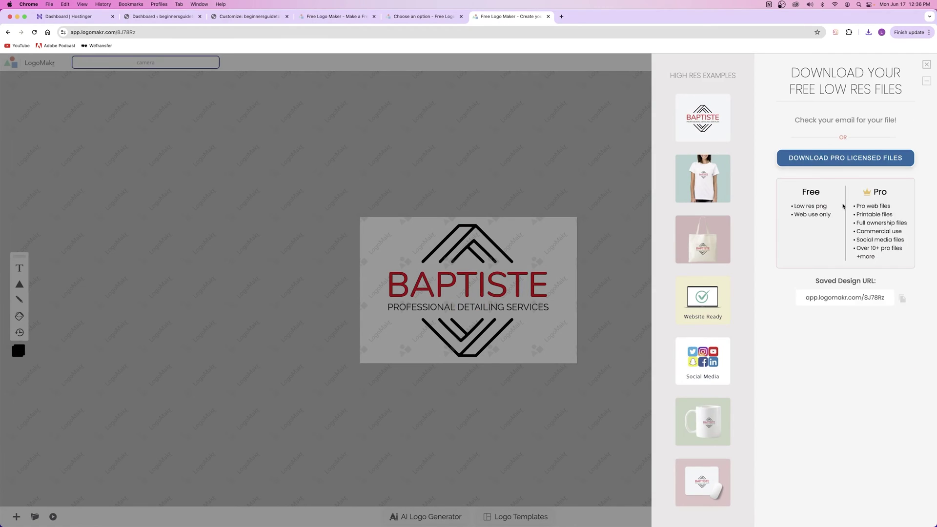
# - Close all the LogoMakr tabs and return to the WordPress Customizer's Header Builder
pyautogui.click(548, 17)
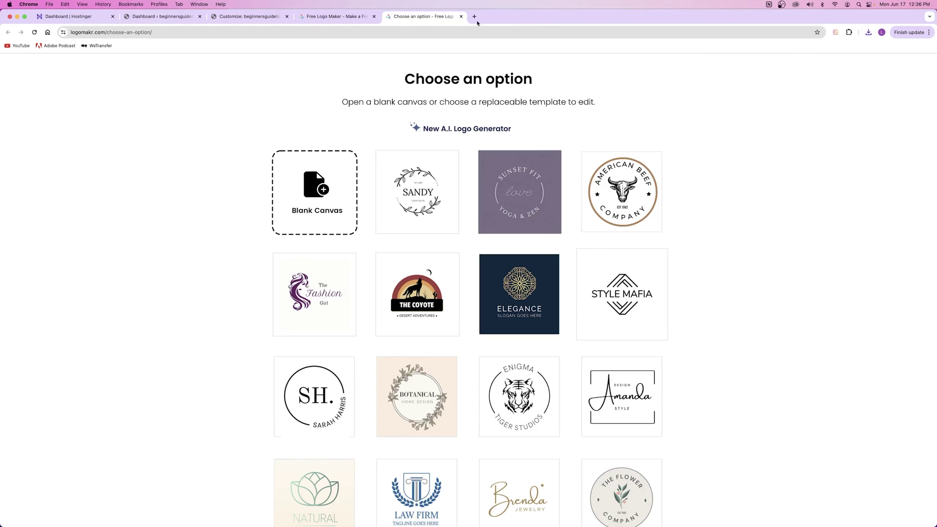
pyautogui.click(461, 16)
pyautogui.click(373, 16)
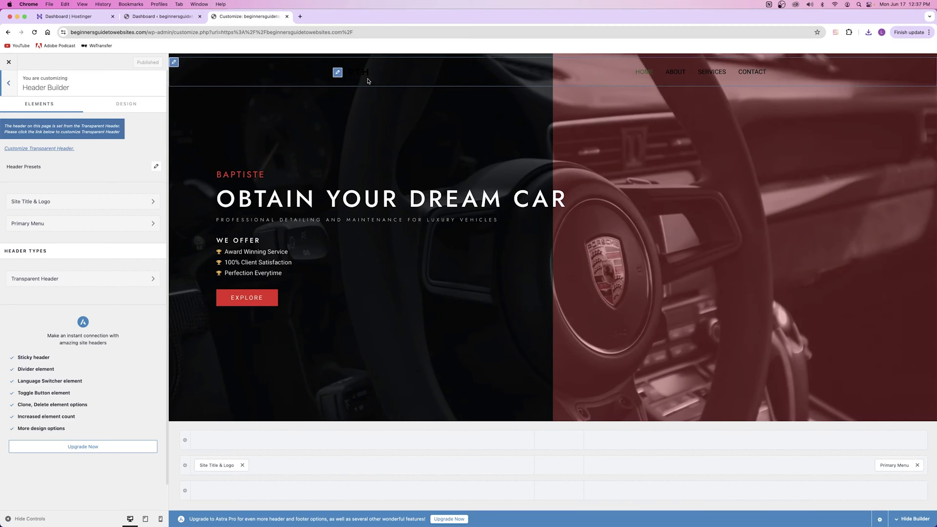
# - Remove the EARTH logo in the Site Title & Logo settings and open the image selection for a new logo
pyautogui.click(338, 73)
pyautogui.click(11, 87)
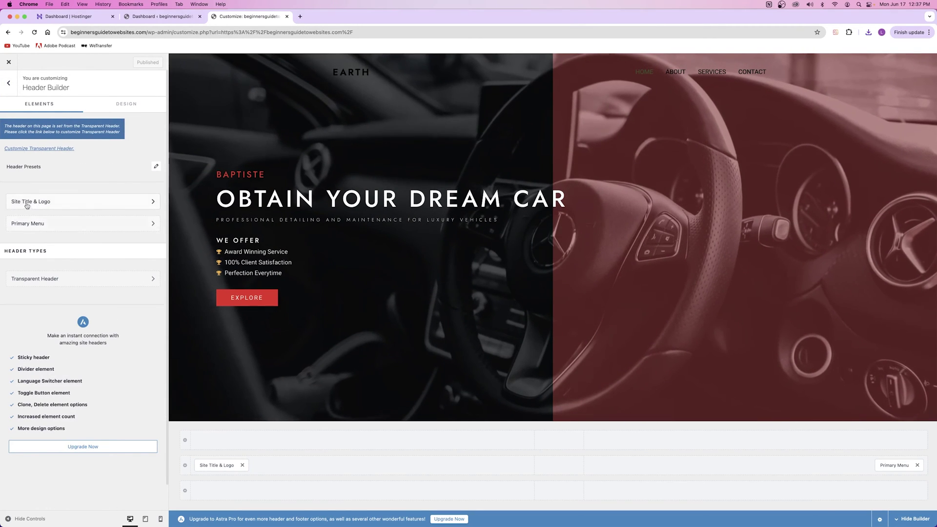
pyautogui.click(38, 201)
pyautogui.click(19, 200)
pyautogui.click(29, 245)
pyautogui.click(39, 185)
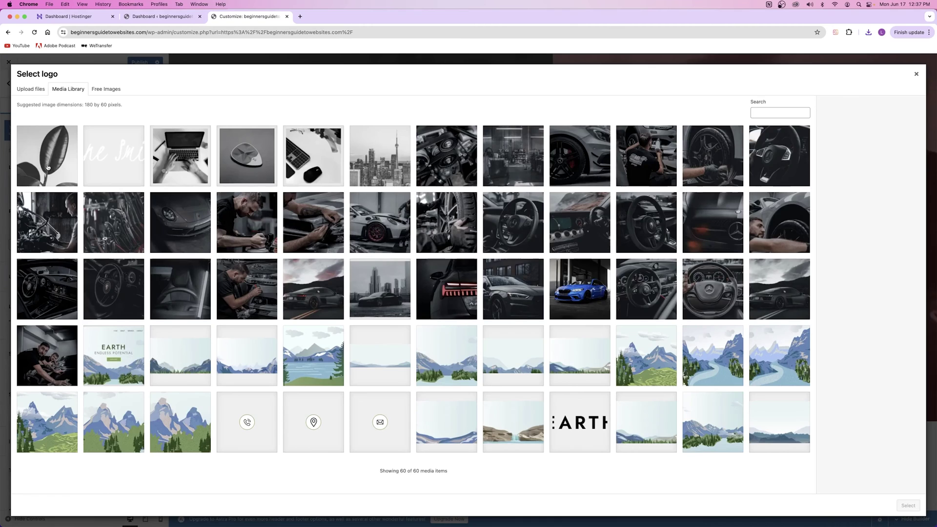
# - Upload the "Logo light" image to the media library and set it as the header logo without cropping
pyautogui.click(31, 89)
pyautogui.click(469, 253)
pyautogui.click(276, 231)
pyautogui.doubleClick(336, 209)
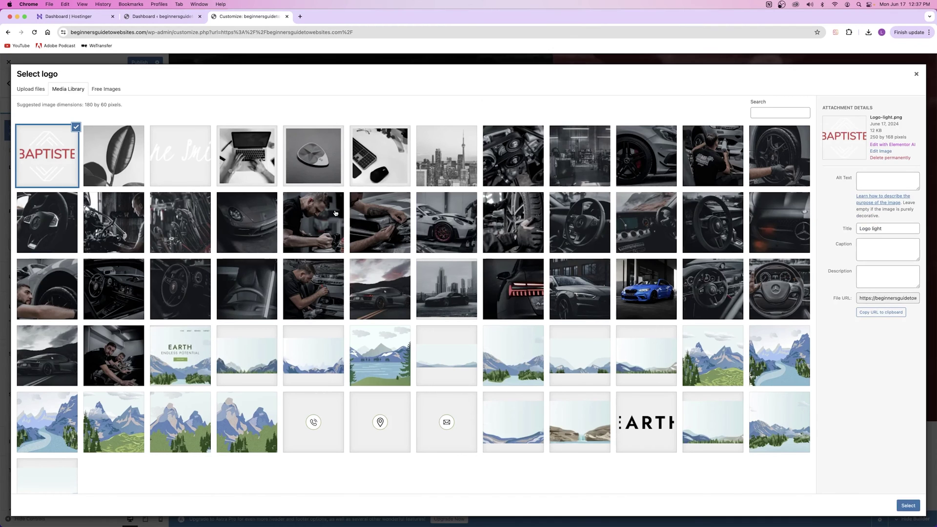
pyautogui.click(904, 508)
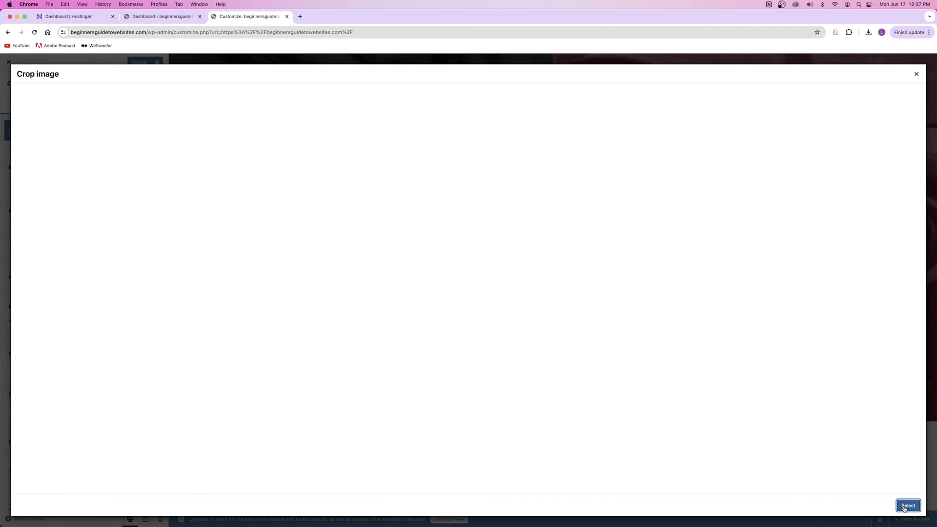
pyautogui.click(864, 507)
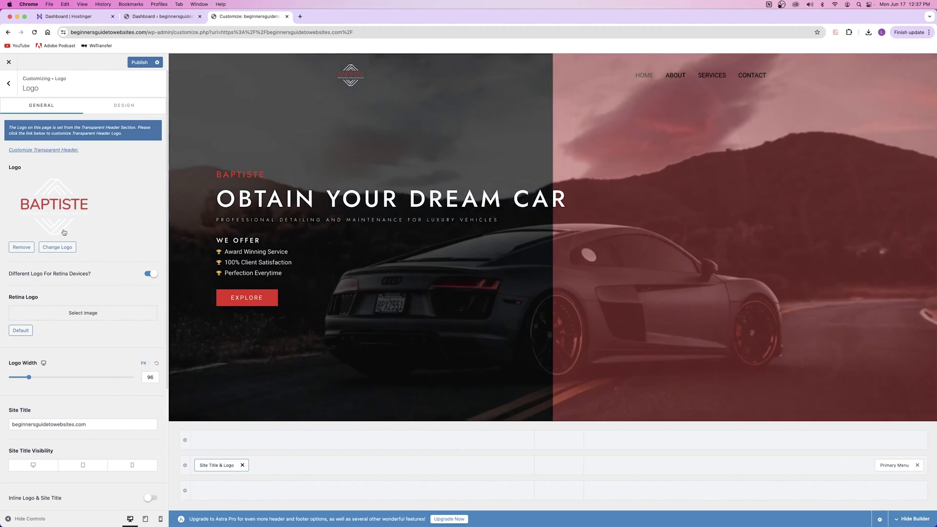
# - Set the desktop logo width to 135 px, publish the change and return to the Header Builder
pyautogui.moveTo(29, 377); pyautogui.dragTo(37, 377)
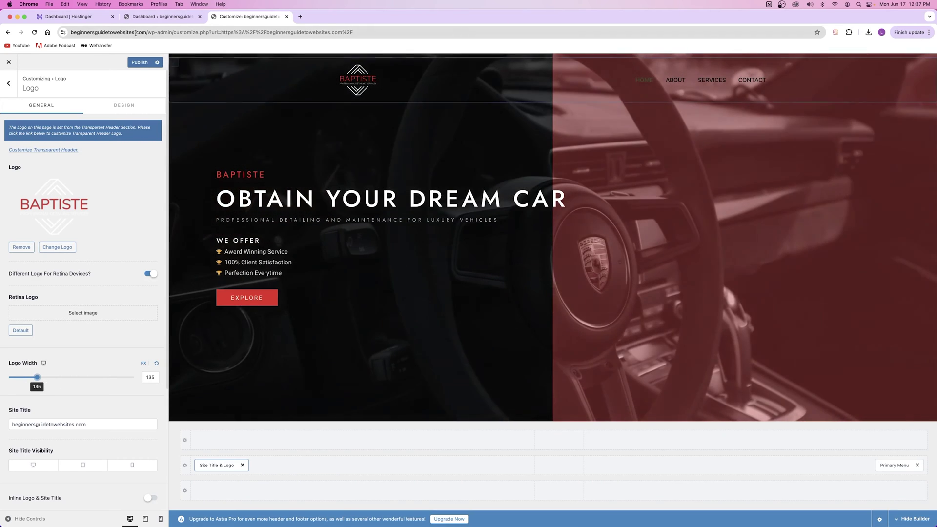
pyautogui.click(140, 62)
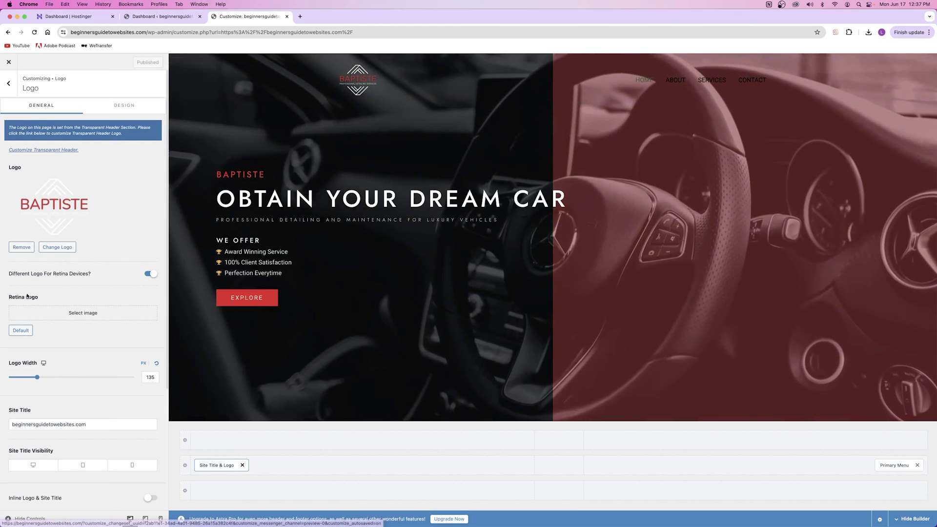
pyautogui.click(8, 83)
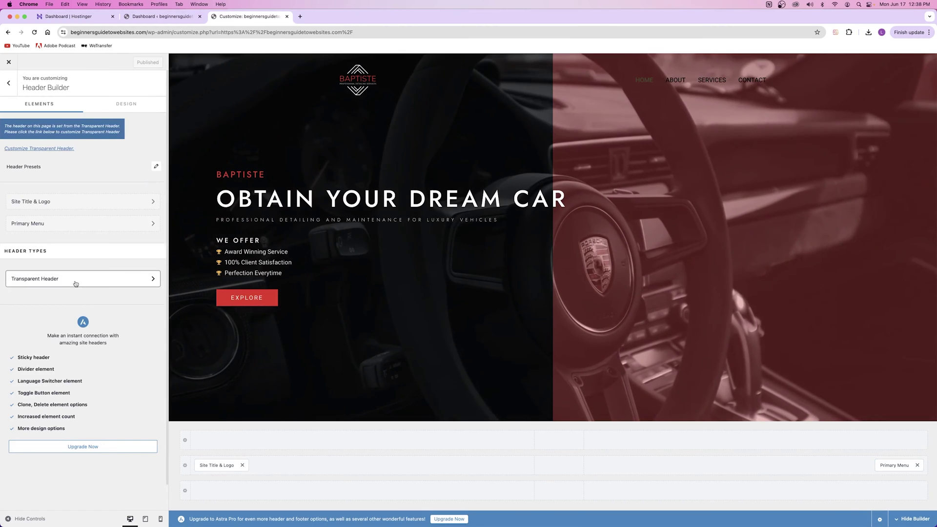
# - Set the normal menu text/link colour in the Transparent Header design settings to white
pyautogui.click(77, 280)
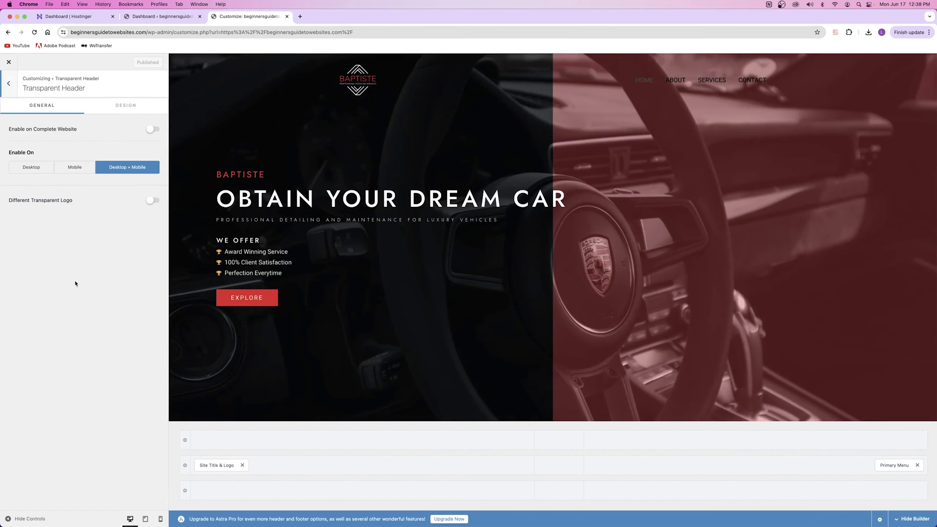
pyautogui.click(129, 106)
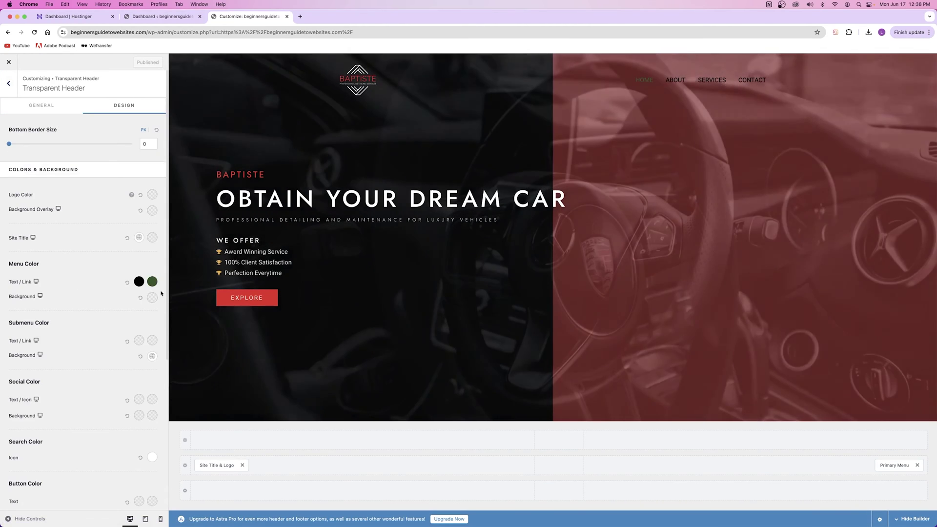
pyautogui.click(140, 282)
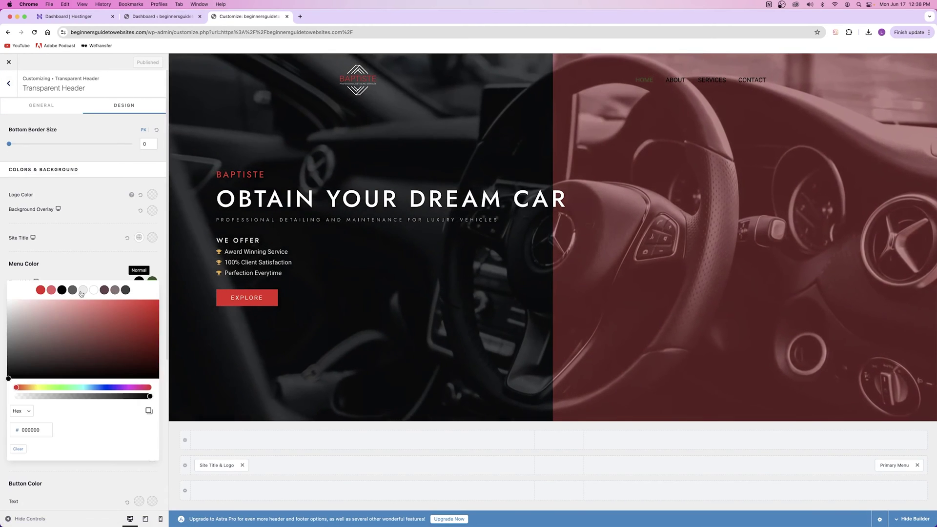
pyautogui.click(92, 292)
pyautogui.click(152, 269)
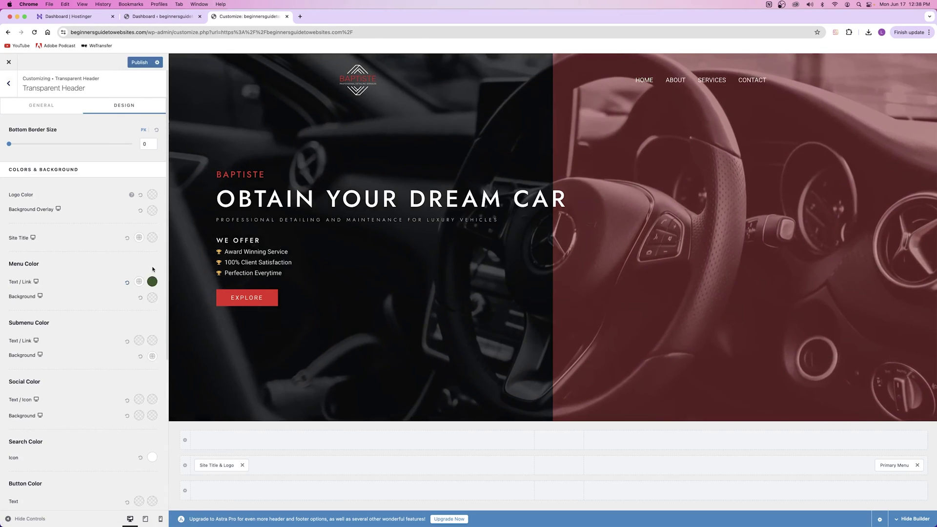
# - Set the Transparent Header's hover/active menu text/link colour to the red theme colour and publish the changes
pyautogui.click(152, 282)
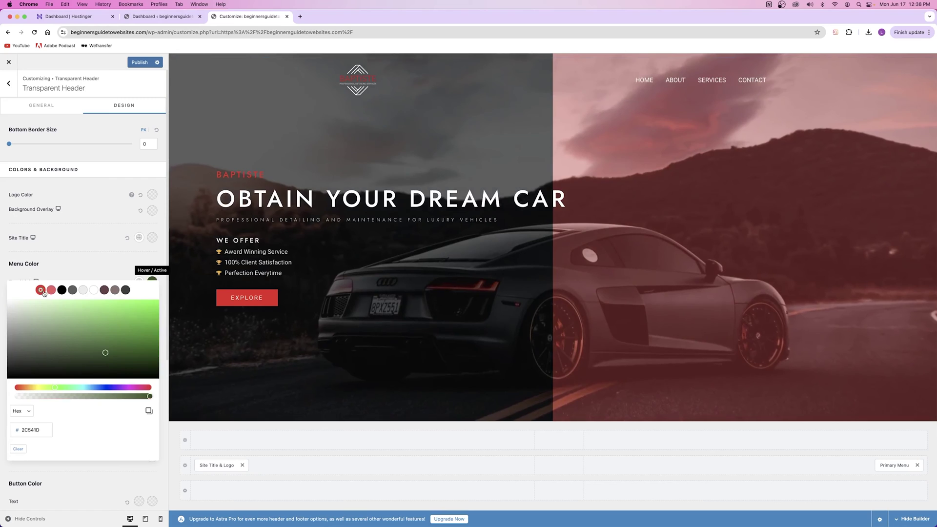
pyautogui.click(40, 290)
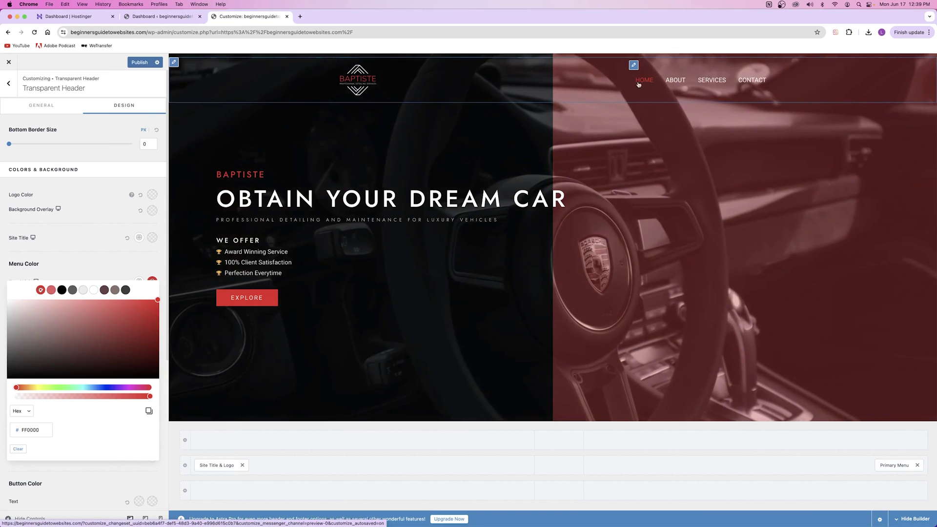
pyautogui.click(139, 62)
pyautogui.click(31, 103)
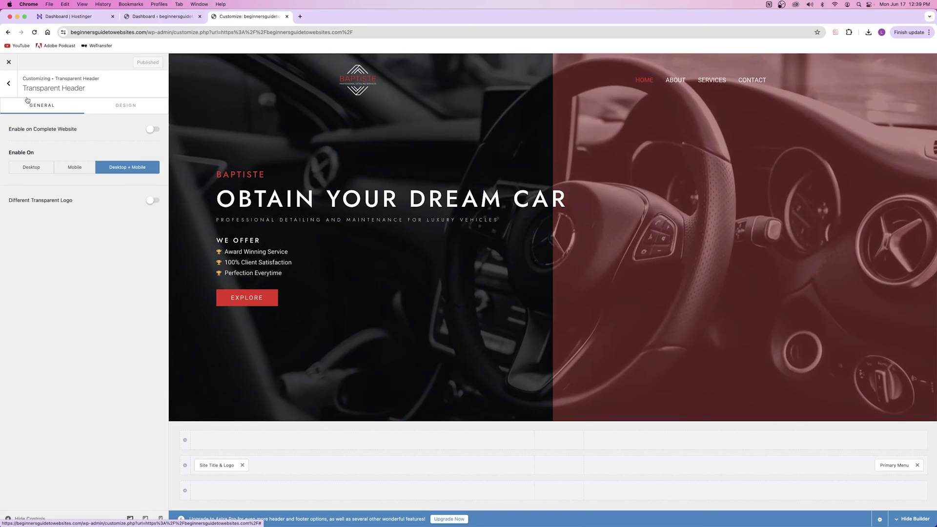
# - Open the Primary Menu's configuration and check which menu is assigned to the Primary Menu location
pyautogui.click(8, 83)
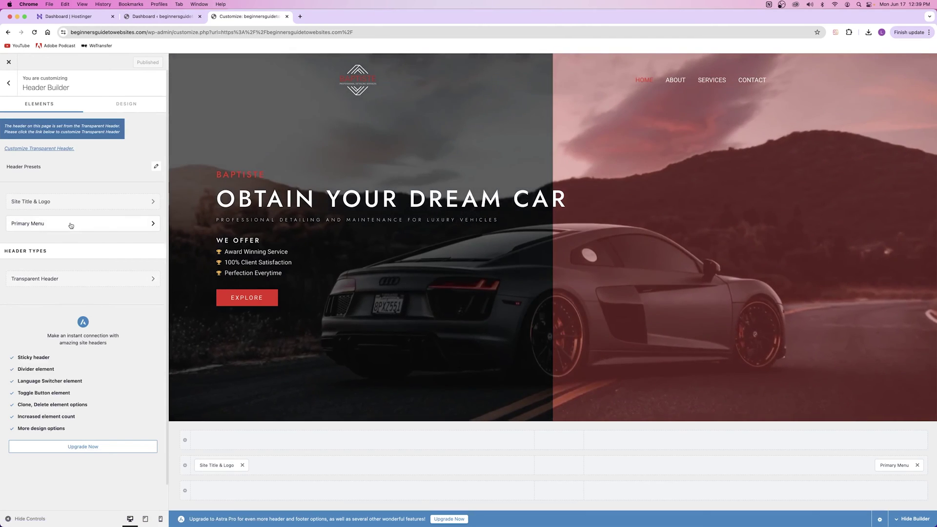
pyautogui.click(70, 224)
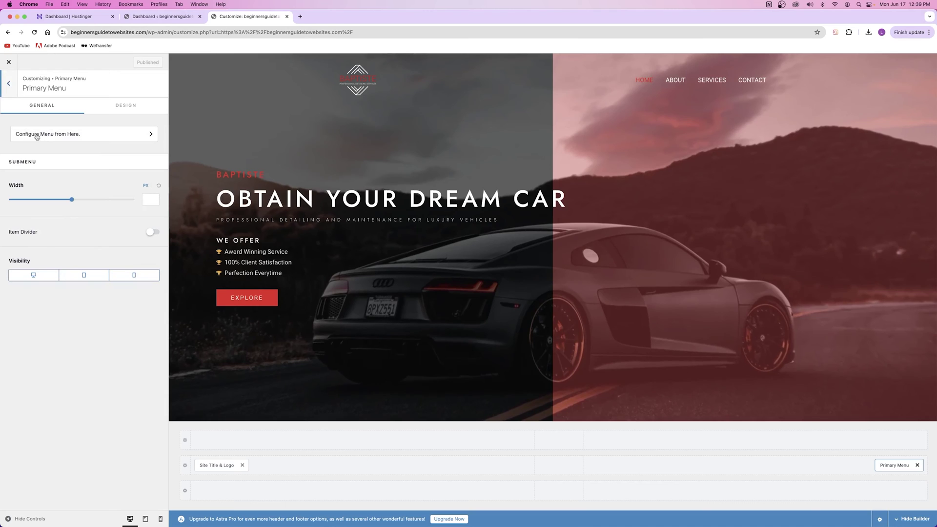
pyautogui.click(39, 135)
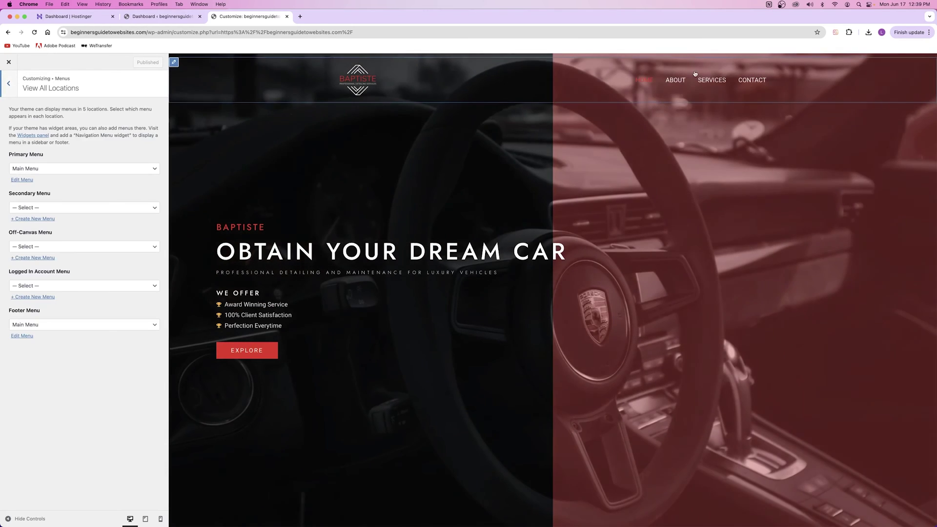
pyautogui.click(48, 168)
pyautogui.click(47, 169)
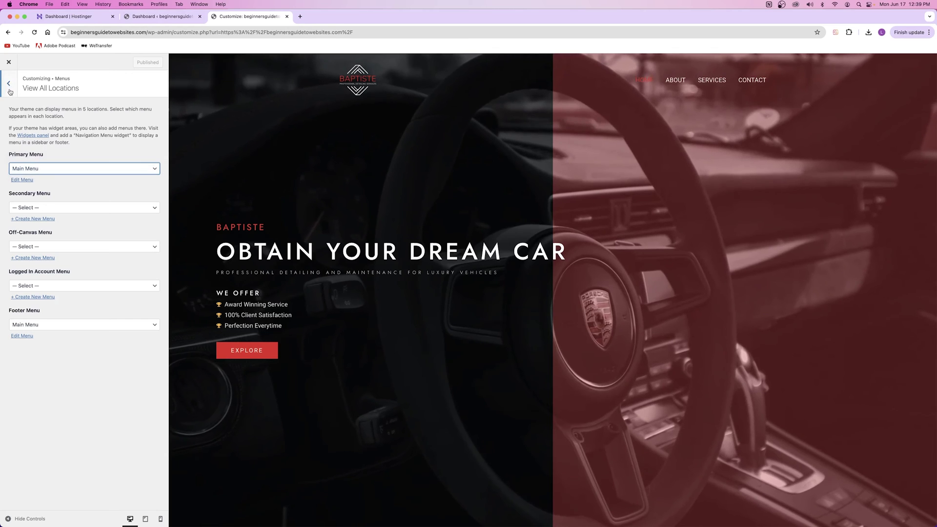
# - Leave the menu locations overview and open the Main Menu for editing in the Menus settings
pyautogui.click(22, 180)
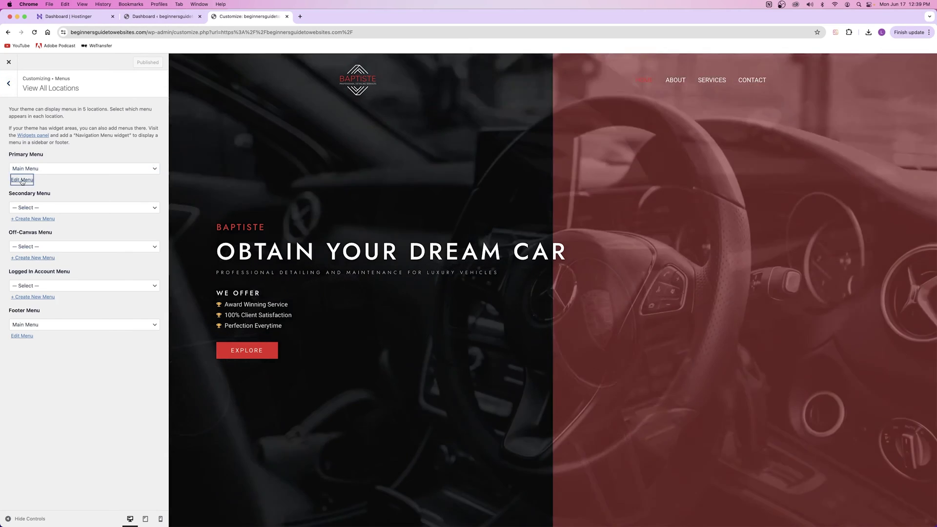
pyautogui.click(9, 92)
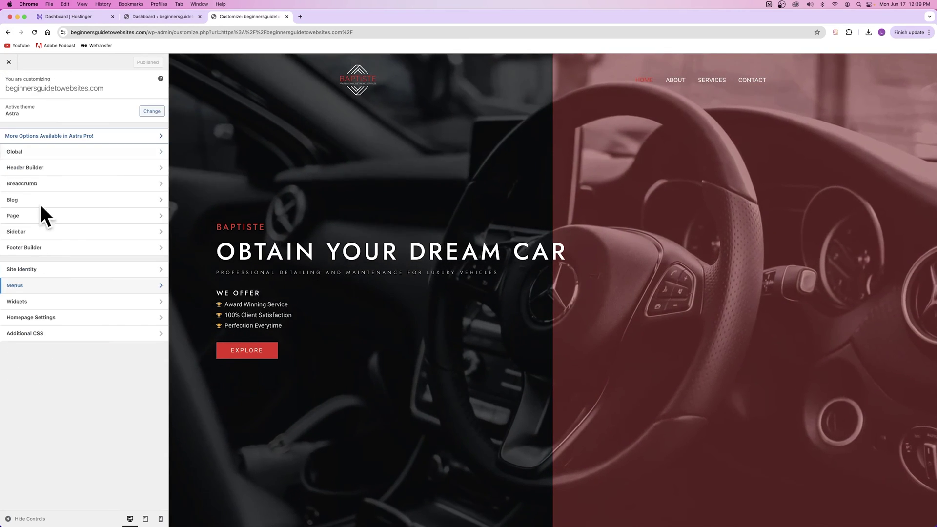
pyautogui.click(32, 289)
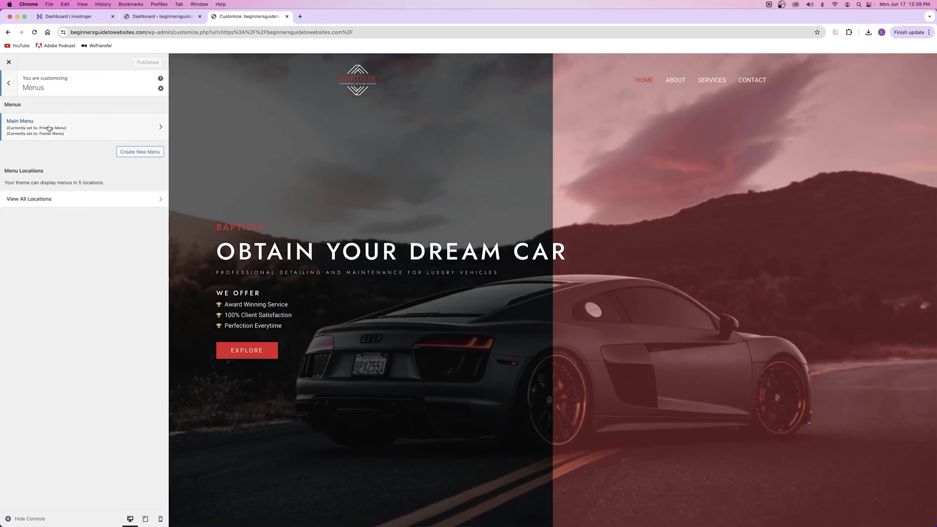
pyautogui.click(48, 129)
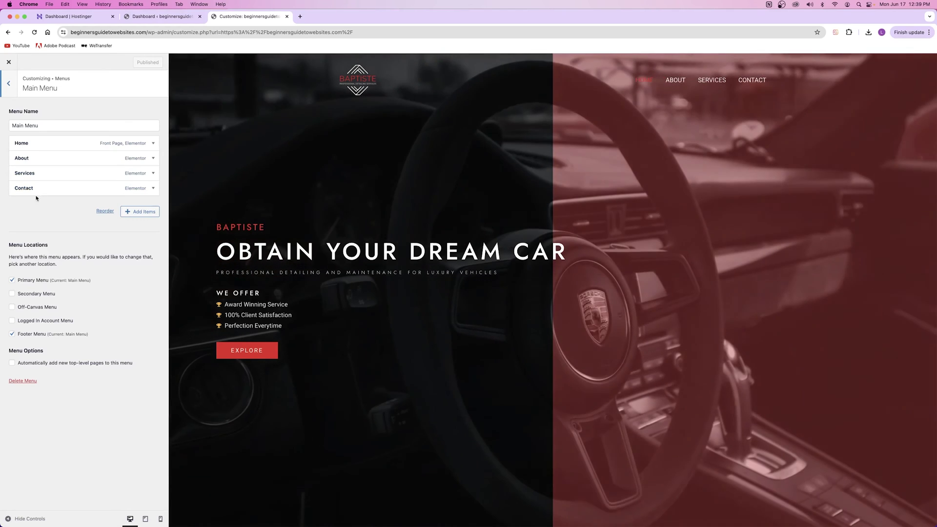
pyautogui.click(145, 212)
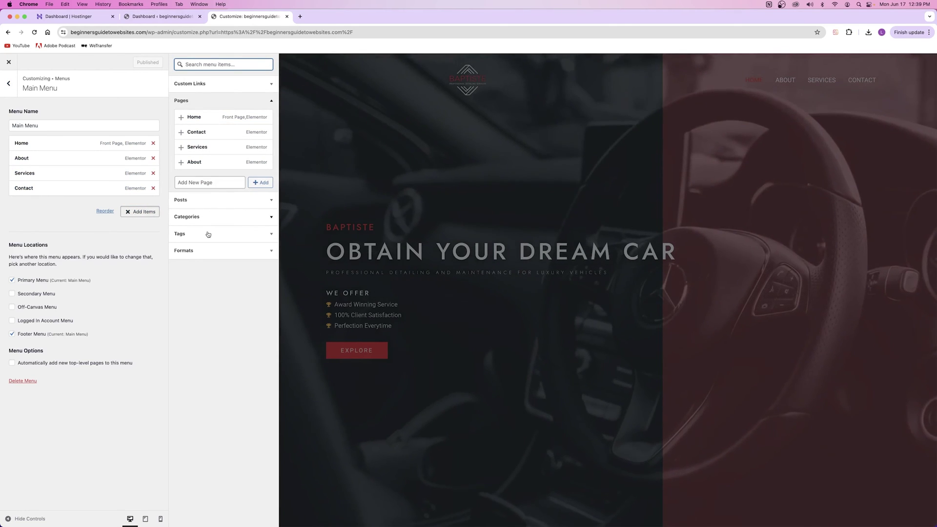
pyautogui.click(193, 86)
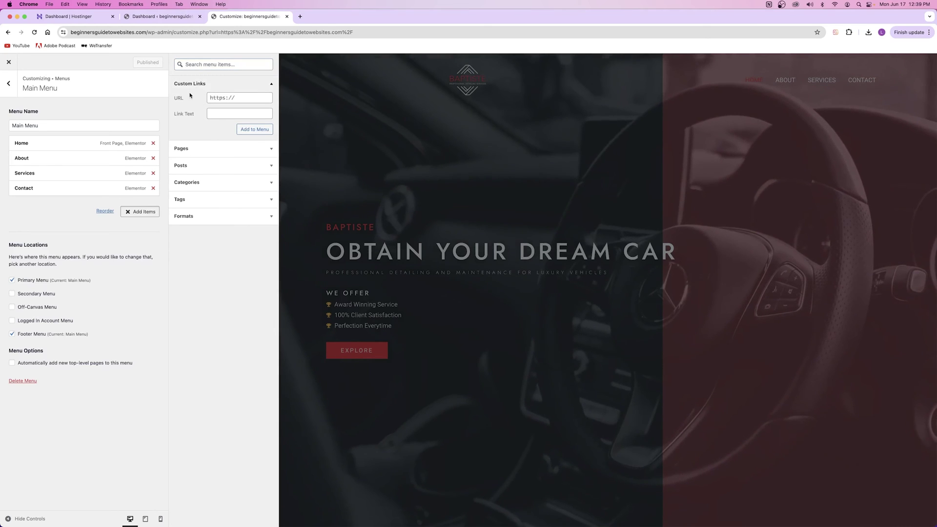
pyautogui.click(235, 96)
pyautogui.write('www')
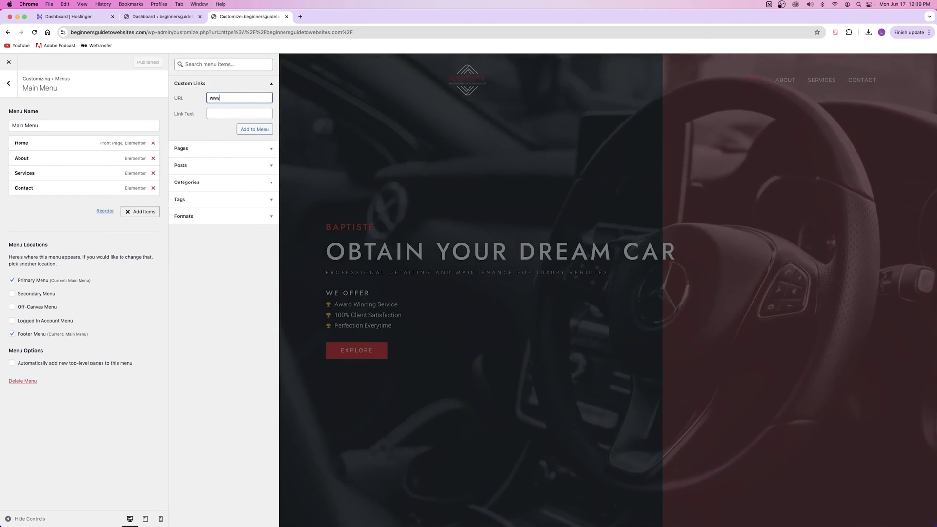
pyautogui.write('.youtube.comYoutube')
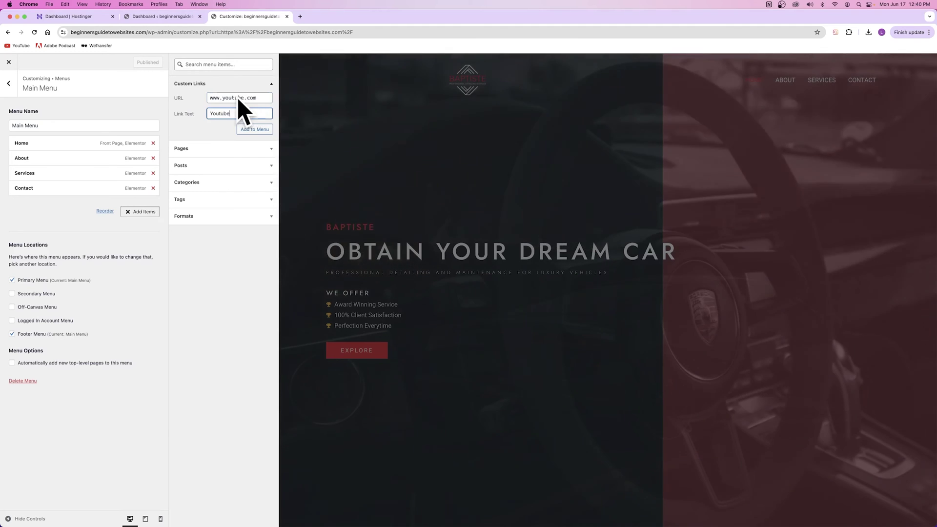
pyautogui.click(259, 125)
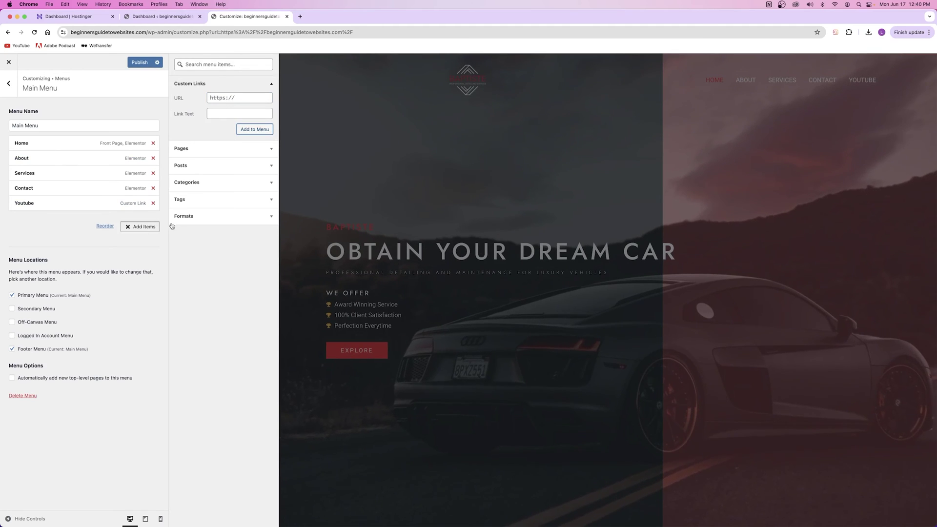
pyautogui.click(144, 226)
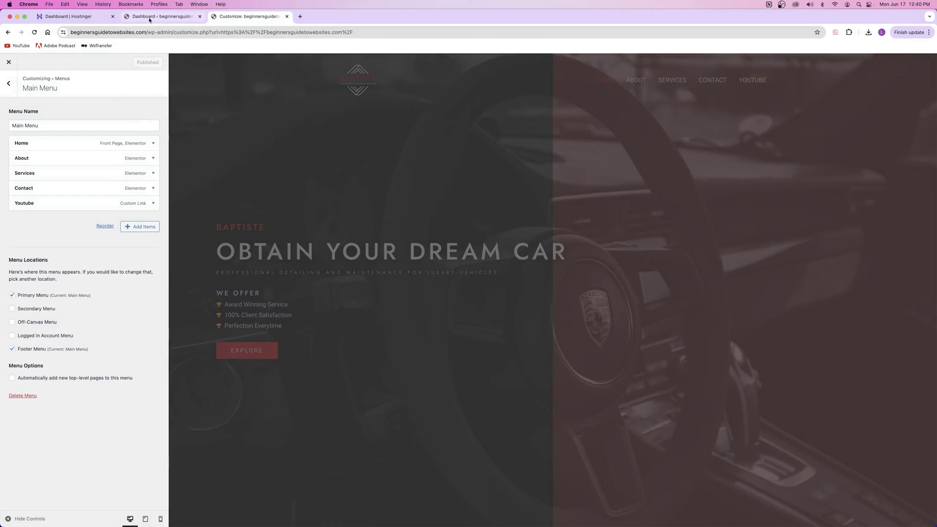
# - Open the live site in a separate tab, test the Youtube menu link and close that tab
pyautogui.click(150, 17)
pyautogui.keyDown('super'); pyautogui.click(59, 59); pyautogui.keyUp('super')
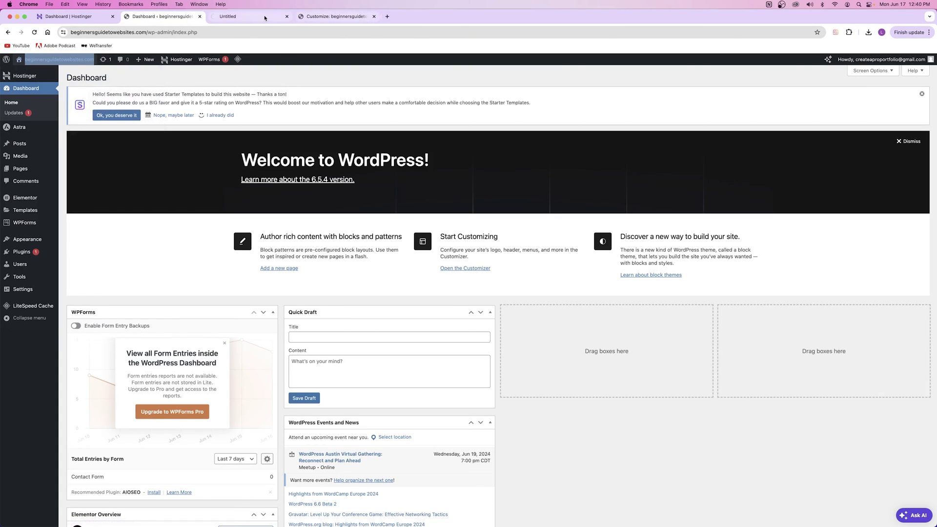
pyautogui.moveTo(272, 18); pyautogui.dragTo(351, 19)
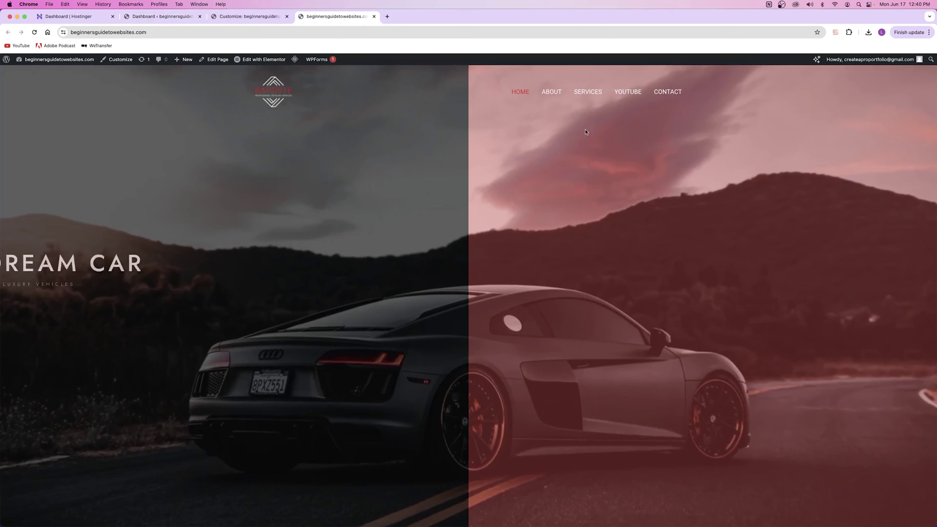
pyautogui.click(628, 92)
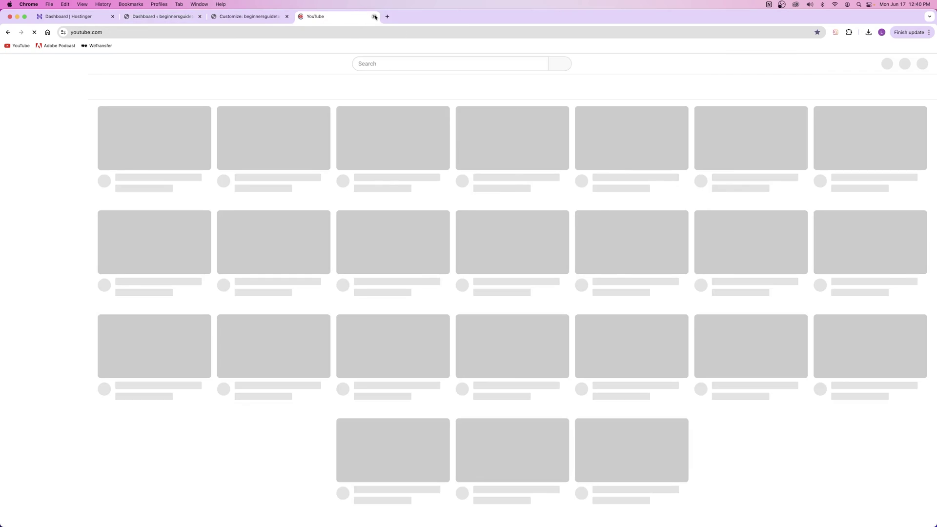
pyautogui.click(374, 16)
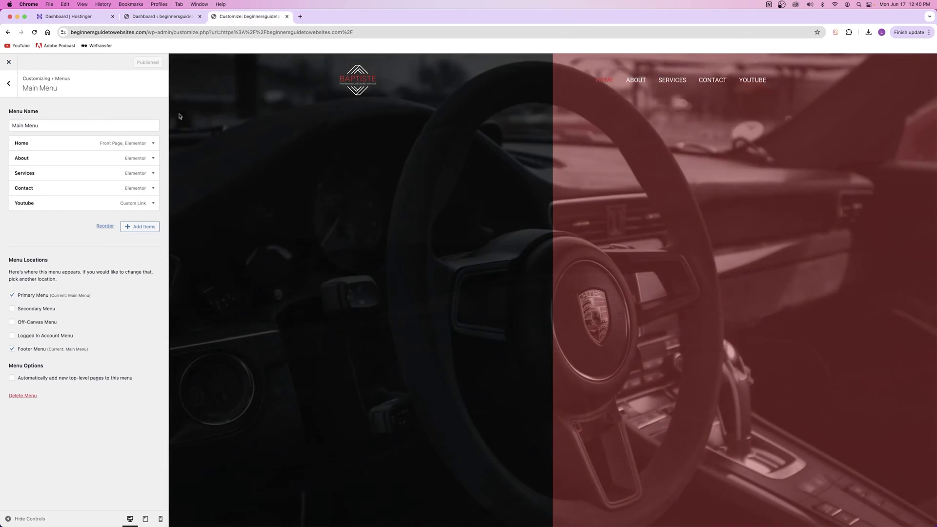
# - Remove the Youtube link from the Main Menu and try moving About below Services
pyautogui.click(142, 227)
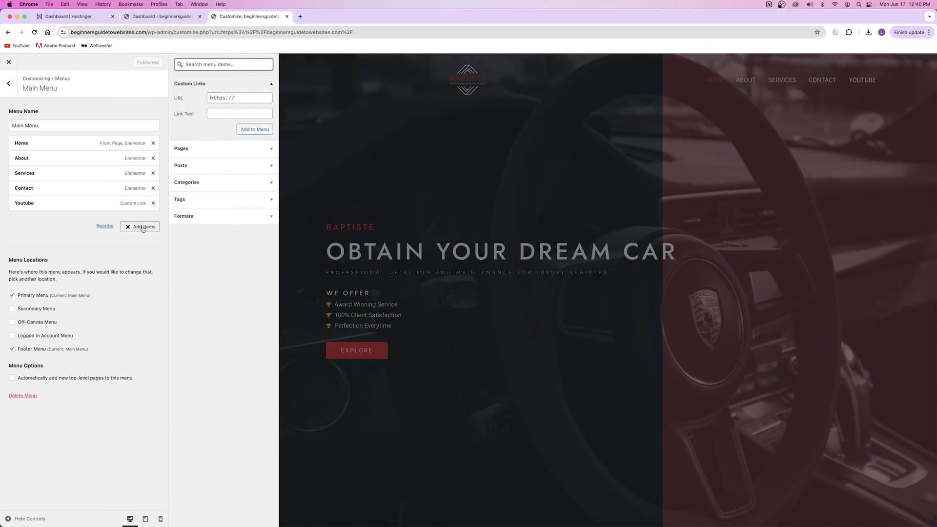
pyautogui.click(153, 204)
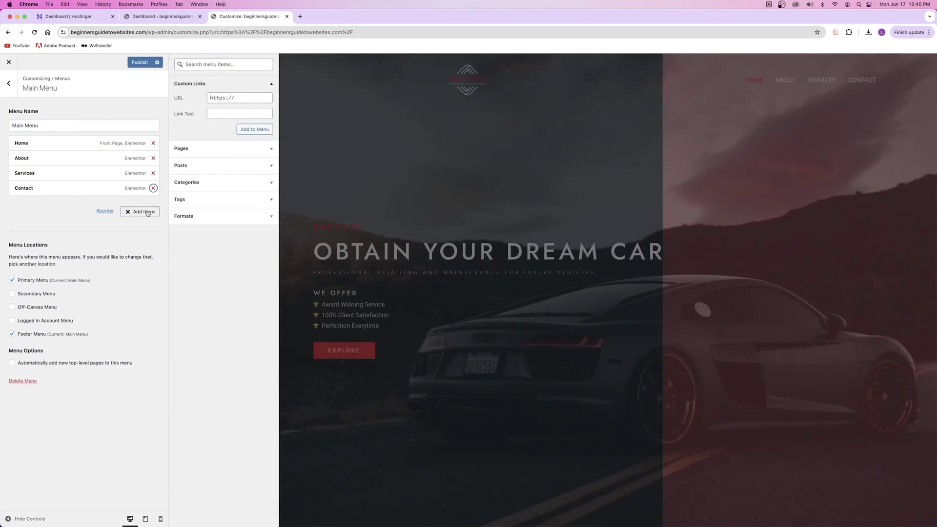
pyautogui.click(141, 214)
pyautogui.click(141, 214)
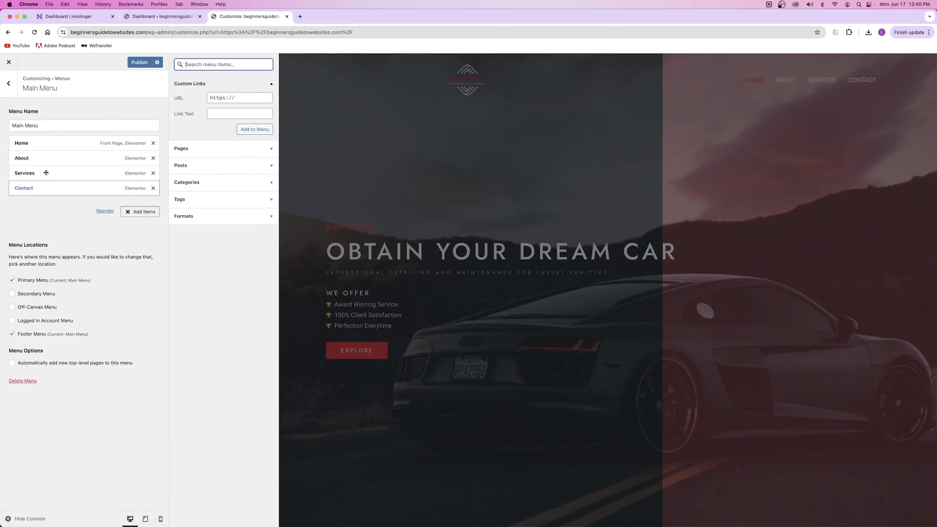
pyautogui.moveTo(42, 158); pyautogui.dragTo(40, 176)
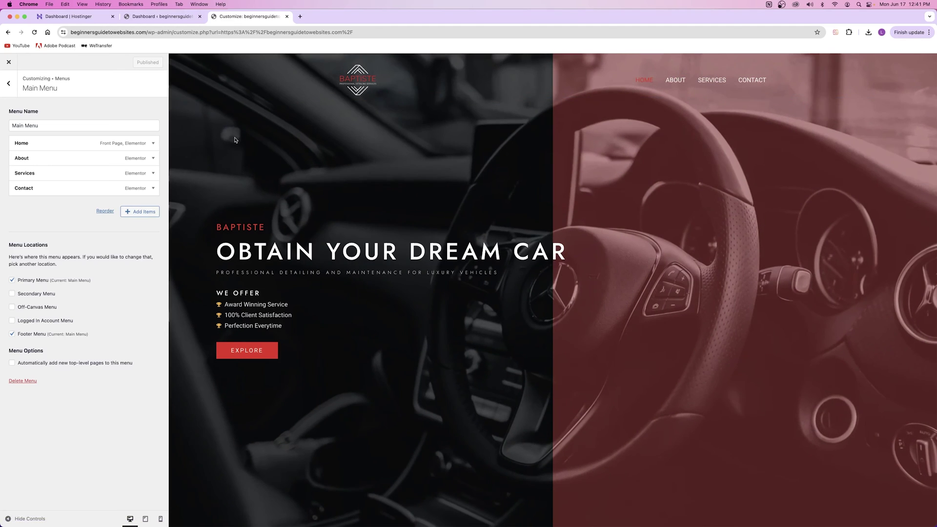
# - Open the Footer Builder and check the settings of its HTML 1 and Footer Menu elements
pyautogui.click(8, 84)
pyautogui.click(7, 84)
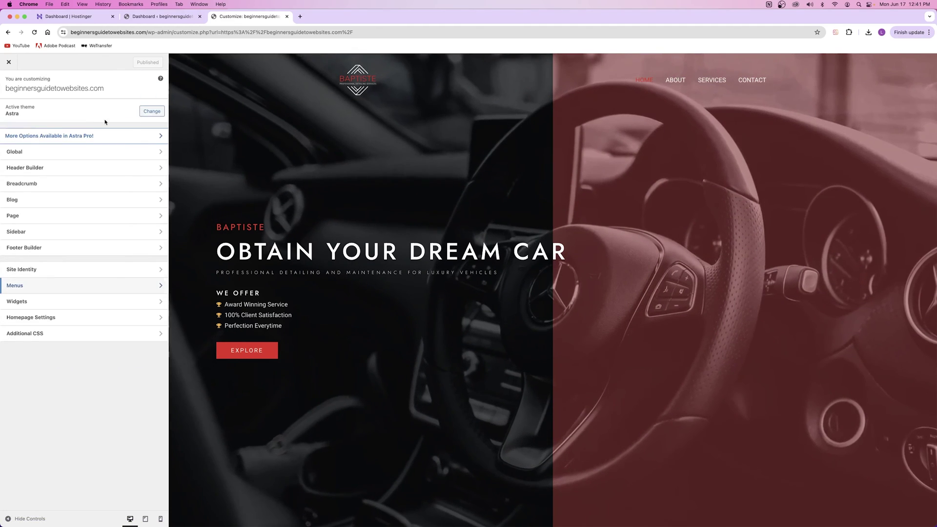
pyautogui.scroll(-15, 527, 488)
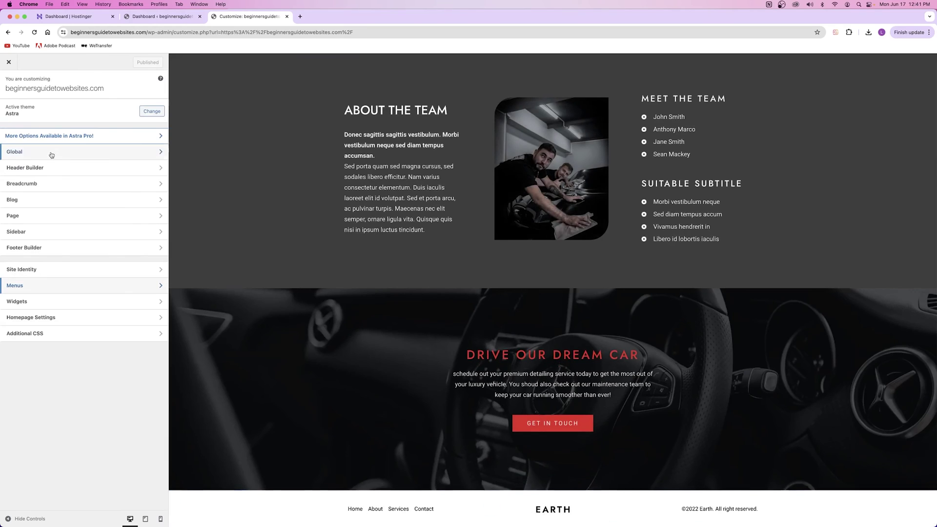
pyautogui.click(23, 247)
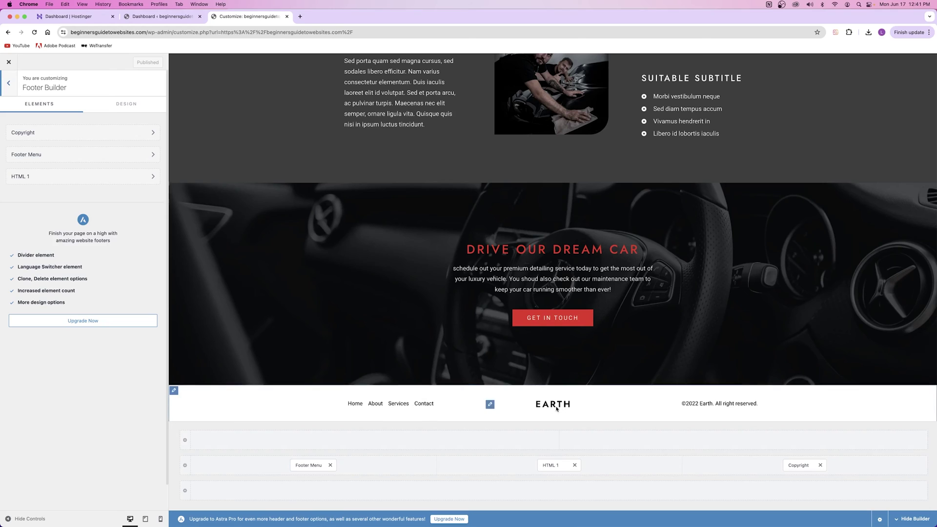
pyautogui.click(549, 467)
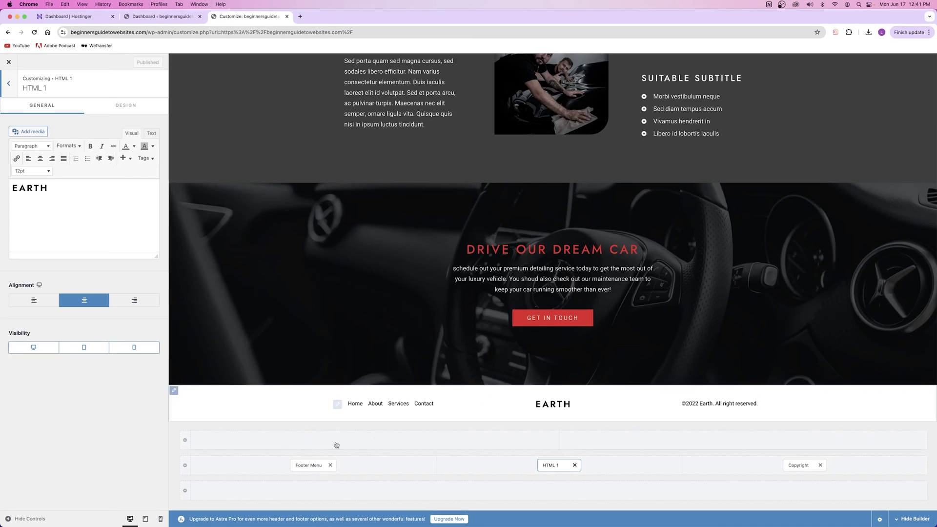
pyautogui.click(309, 464)
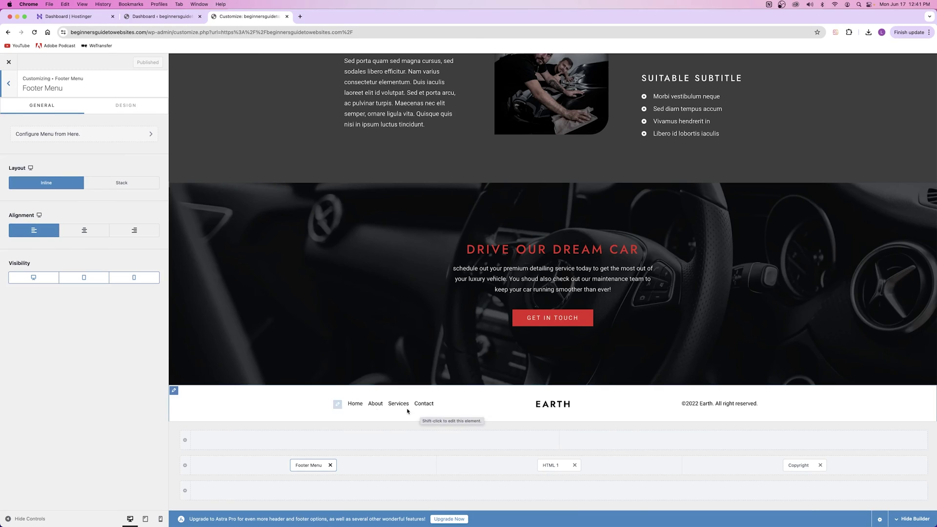
# - Replace the EARTH image in the footer's HTML 1 element with Logo-light.png, scaled down to about 103 × 69
pyautogui.click(550, 465)
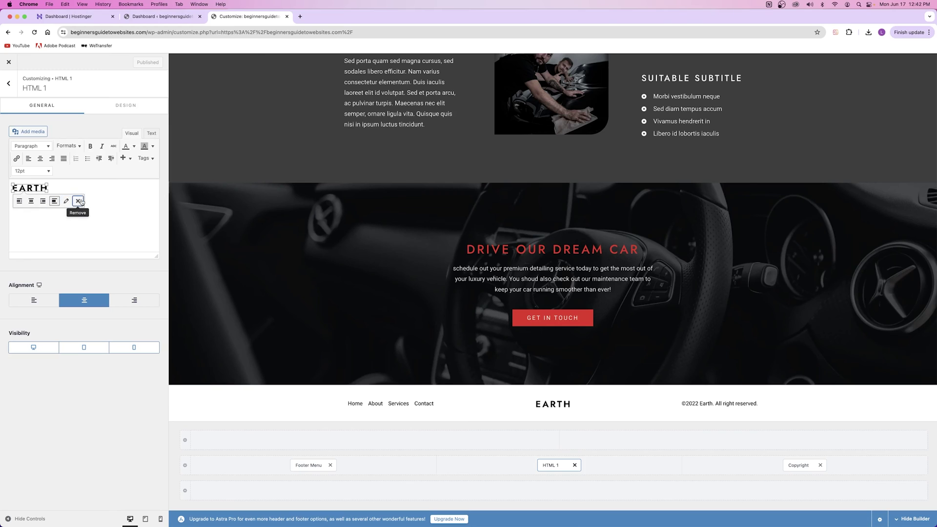
pyautogui.click(33, 134)
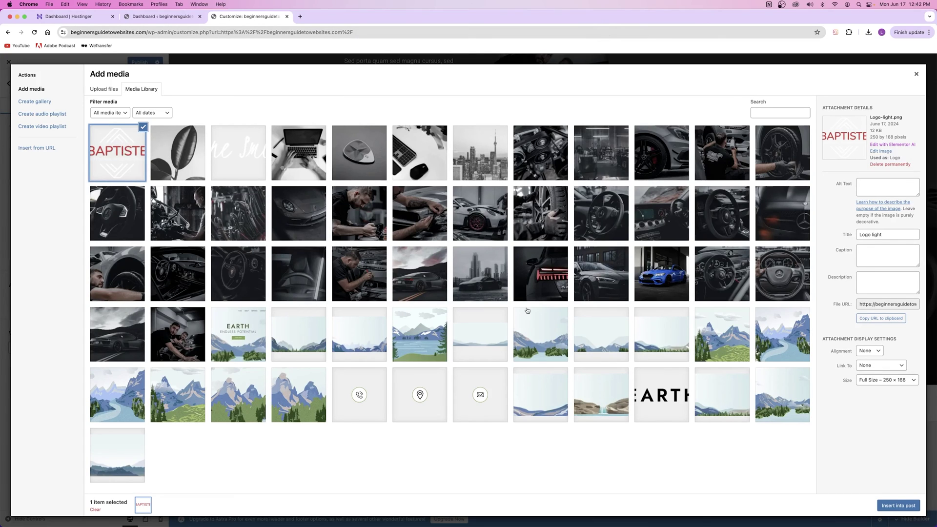
pyautogui.click(898, 509)
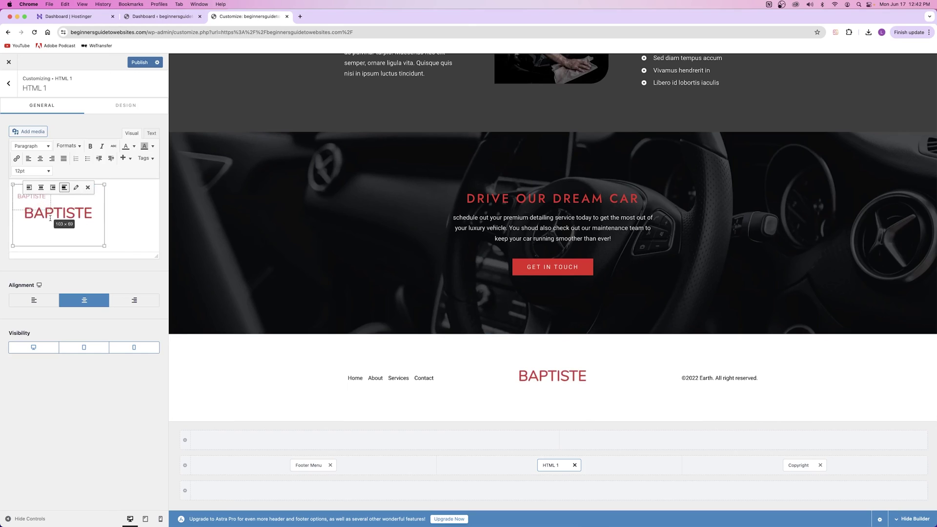
pyautogui.moveTo(51, 218); pyautogui.dragTo(50, 218)
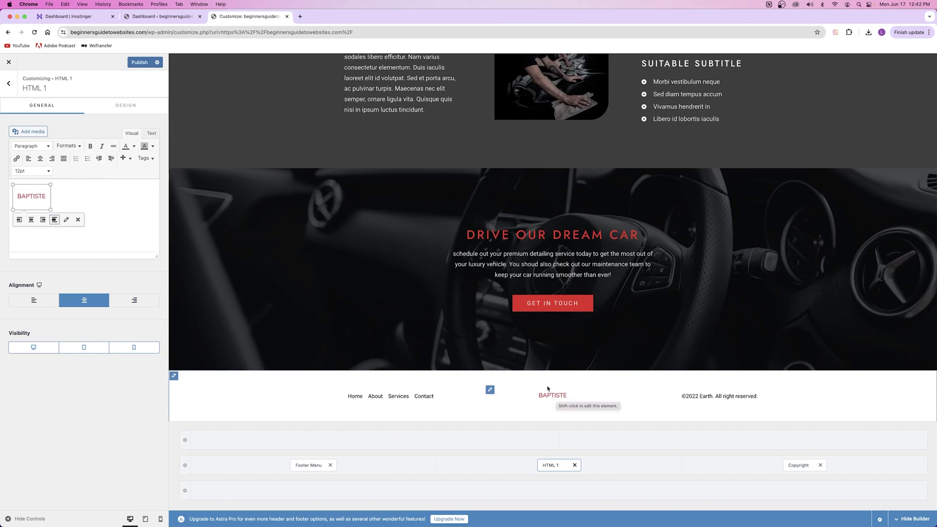
# - Review the page with the new footer logo, open the footer's Copyright element and publish the changes
pyautogui.scroll(20, 547, 413)
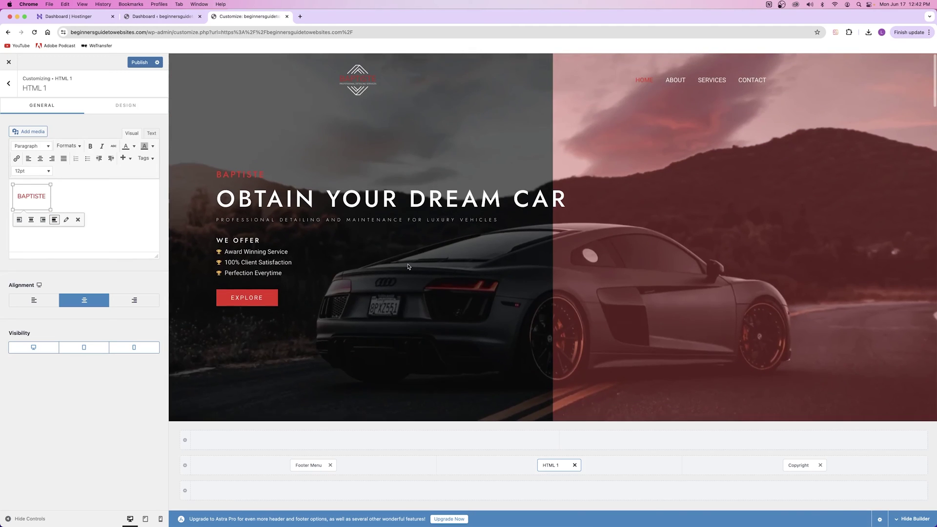
pyautogui.scroll(-20, 532, 405)
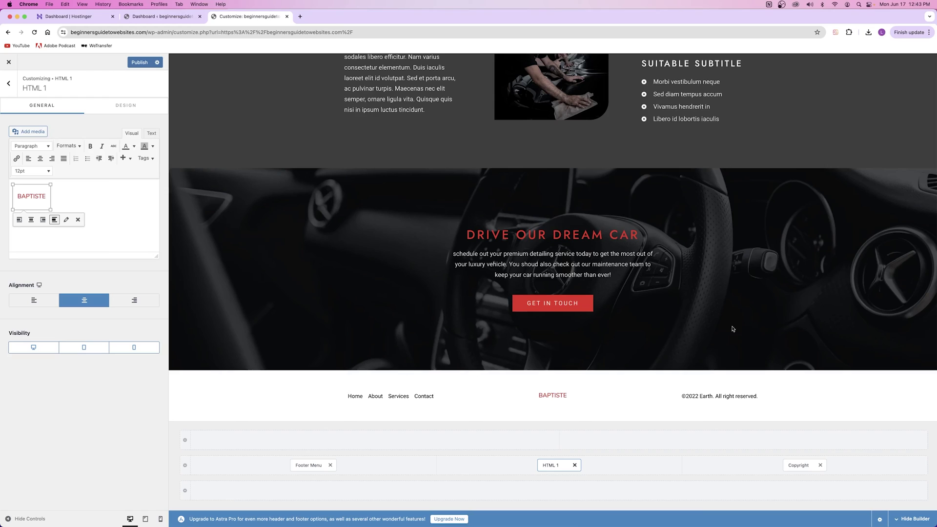
pyautogui.click(722, 396)
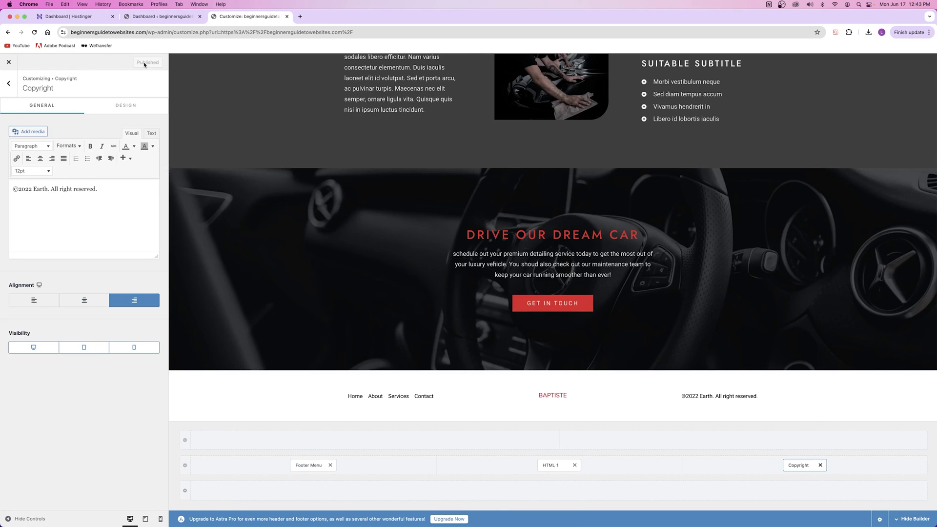
pyautogui.scroll(20, 460, 291)
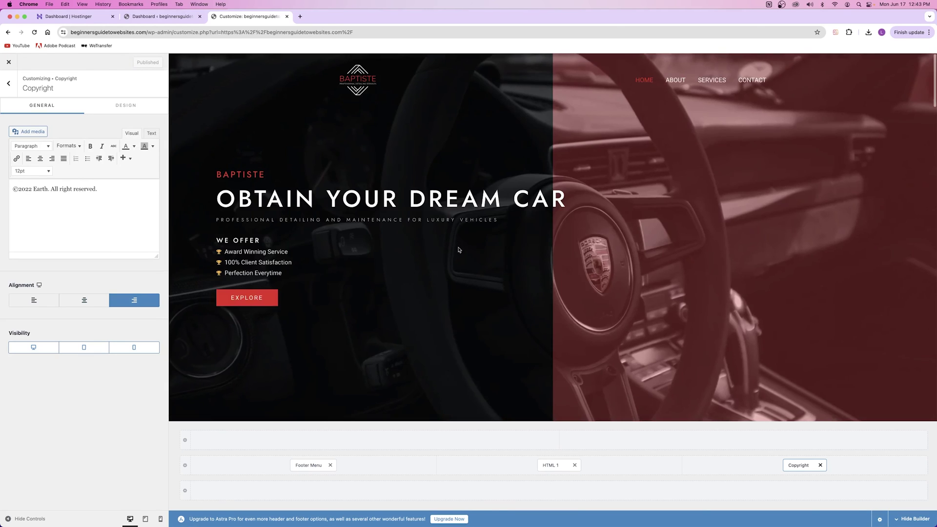
# - Close the Customizer tab, open the live site in a new tab and reopen the Customizer from it in another tab
pyautogui.click(286, 17)
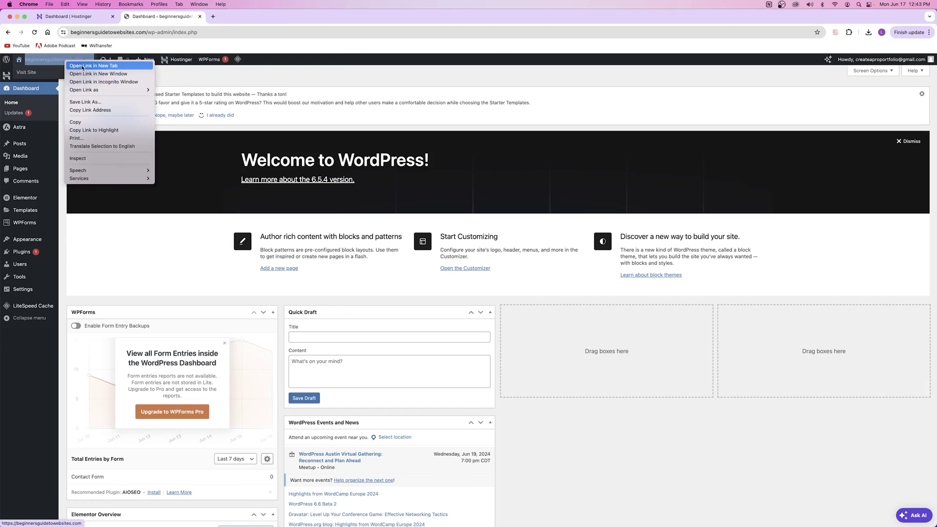
pyautogui.click(235, 18)
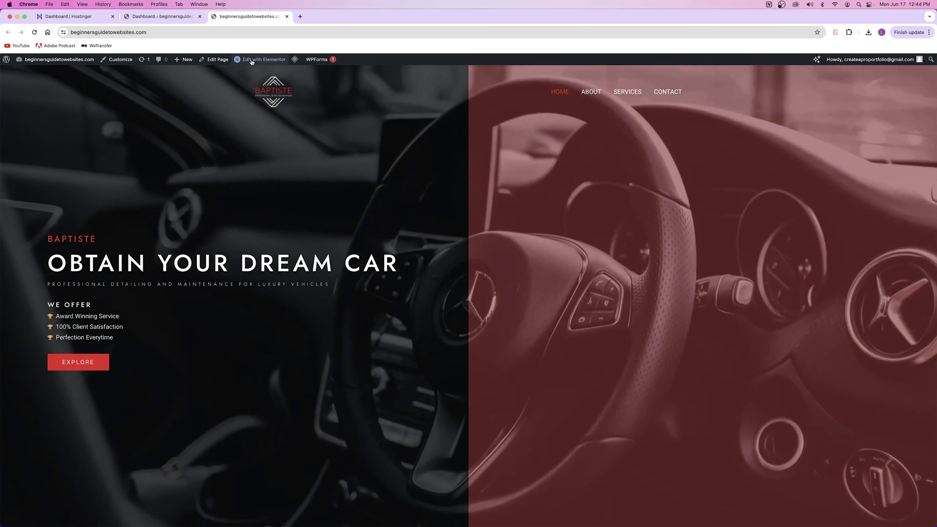
pyautogui.rightClick(121, 60)
pyautogui.click(157, 64)
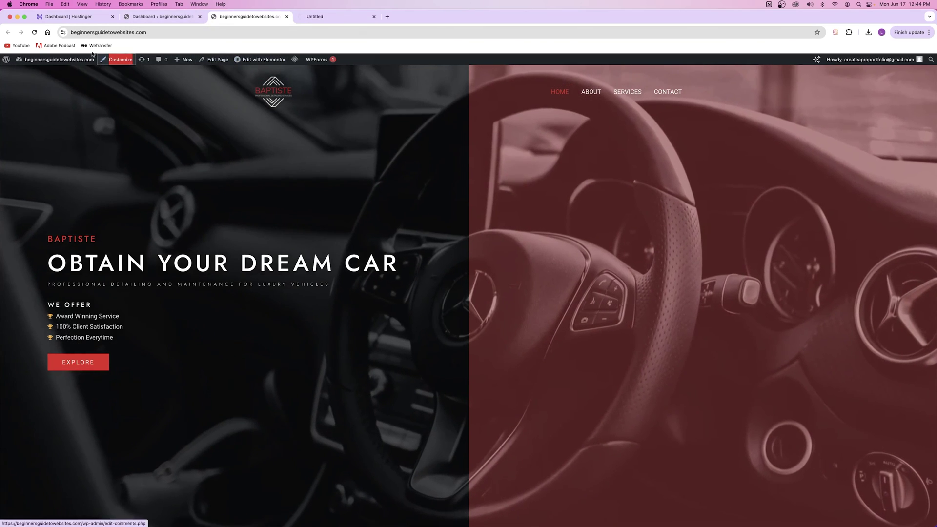
pyautogui.click(310, 16)
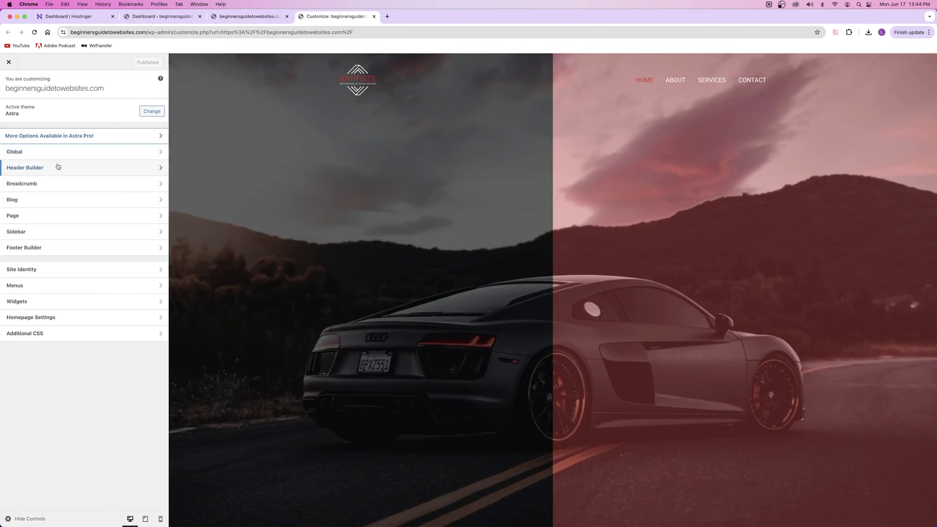
# - Open the Site Icon settings from the header's logo settings, set Logo-light.png from the media library as the site icon and publish
pyautogui.click(58, 166)
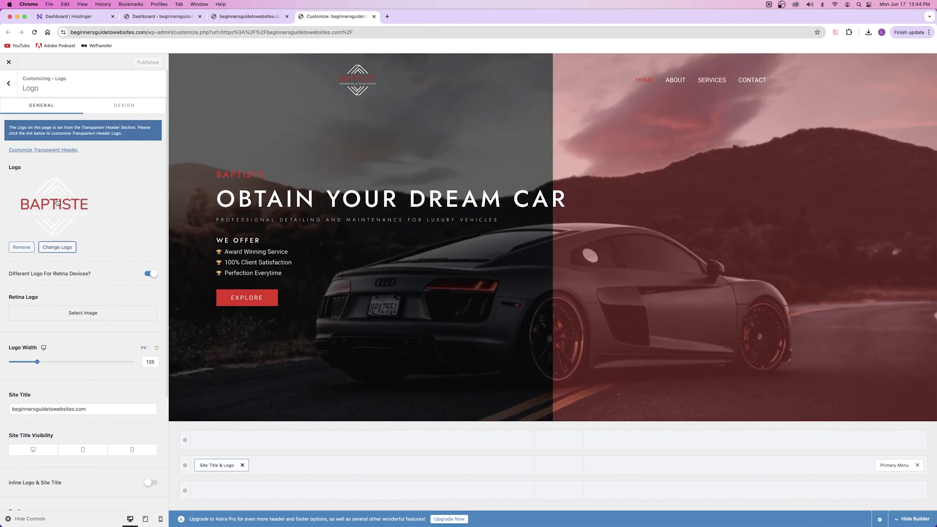
pyautogui.scroll(-3, 57, 203)
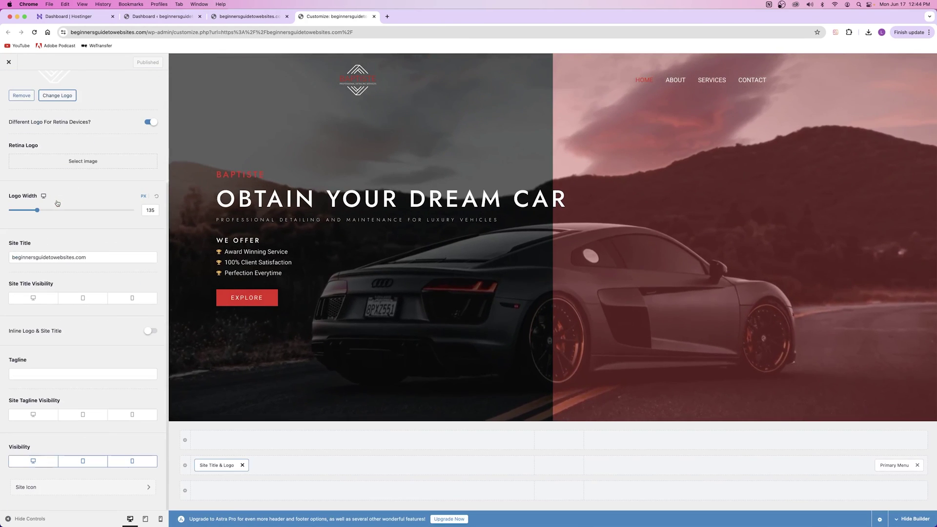
pyautogui.click(76, 487)
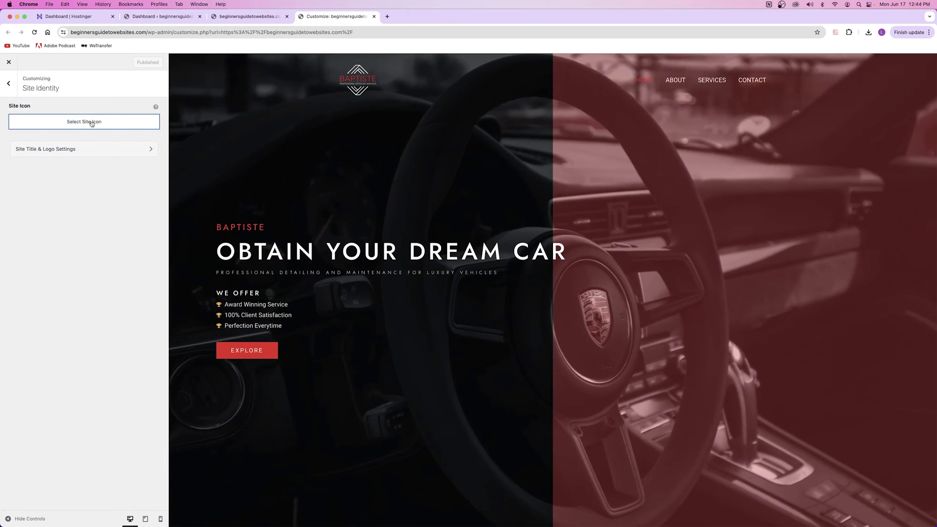
pyautogui.click(91, 123)
pyautogui.click(64, 141)
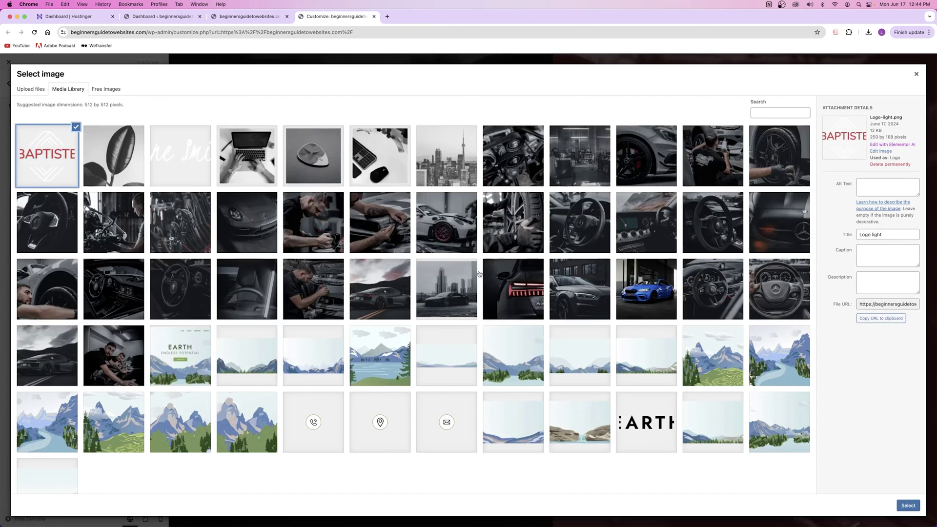
pyautogui.click(907, 506)
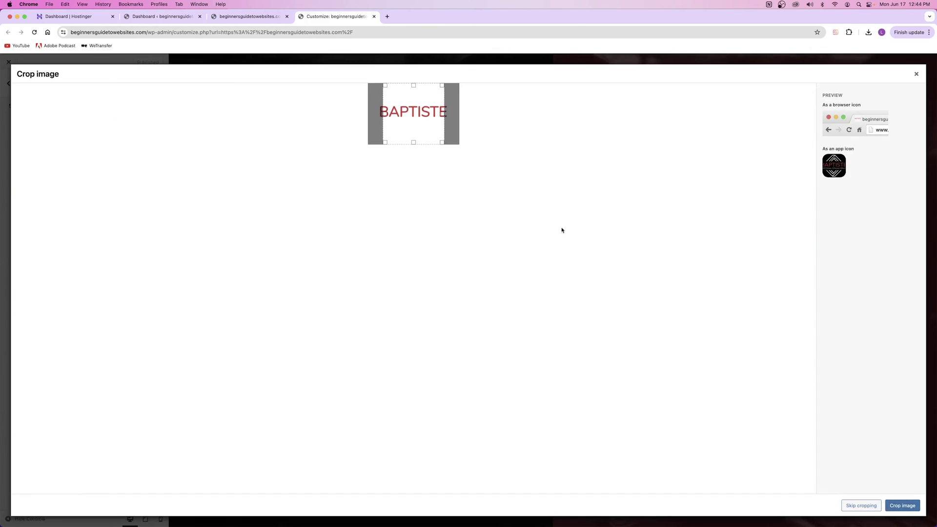
pyautogui.press('Return')
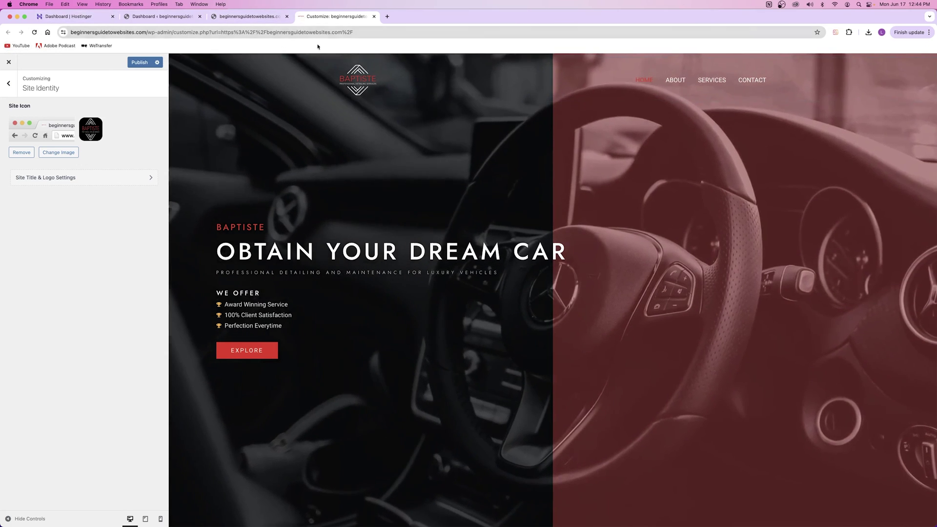
pyautogui.click(139, 62)
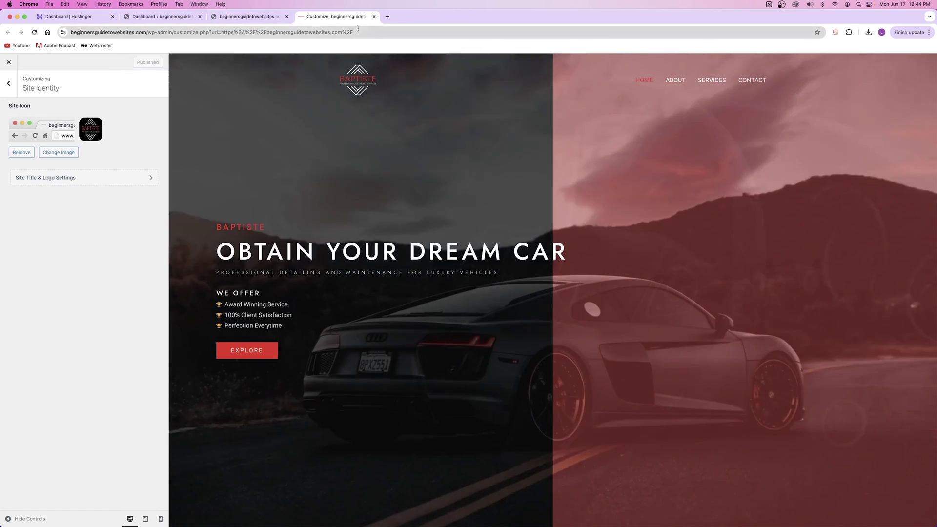
# - Switch to the live site and look through the homepage sections down the page and back up
pyautogui.click(249, 16)
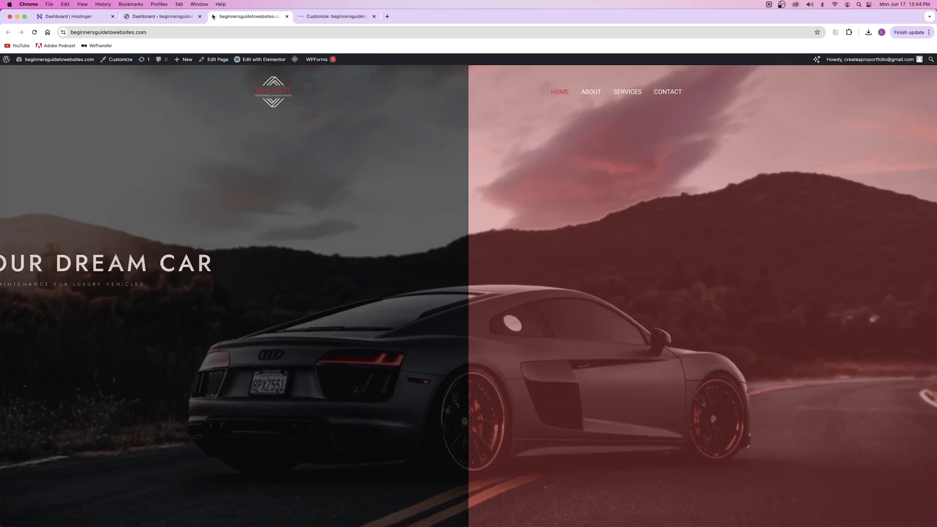
pyautogui.scroll(-10, 361, 206)
pyautogui.scroll(15, 361, 206)
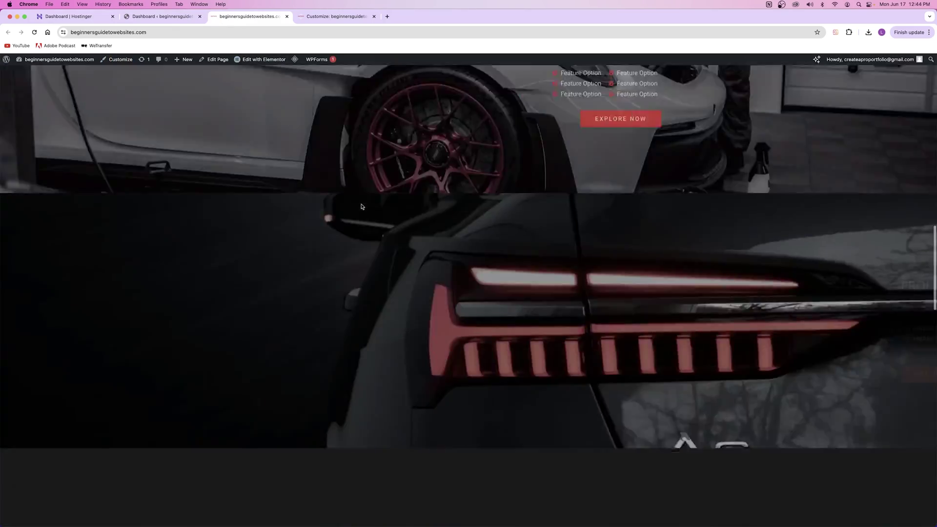